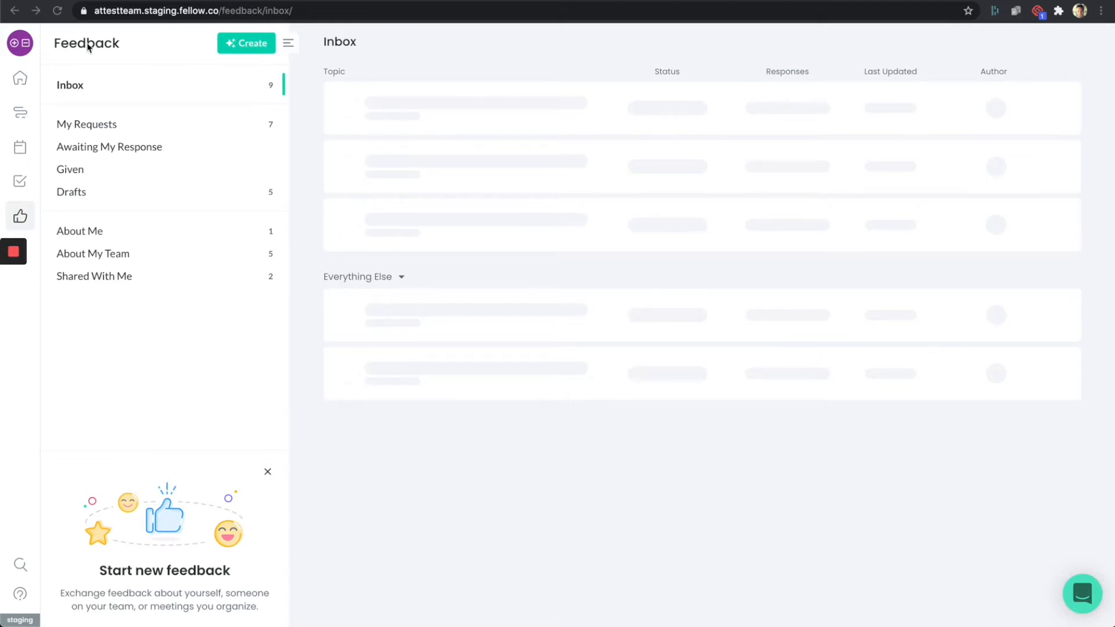
Open the workspace templates in the workspace settings and look over the company's meeting note templates.
click(19, 49)
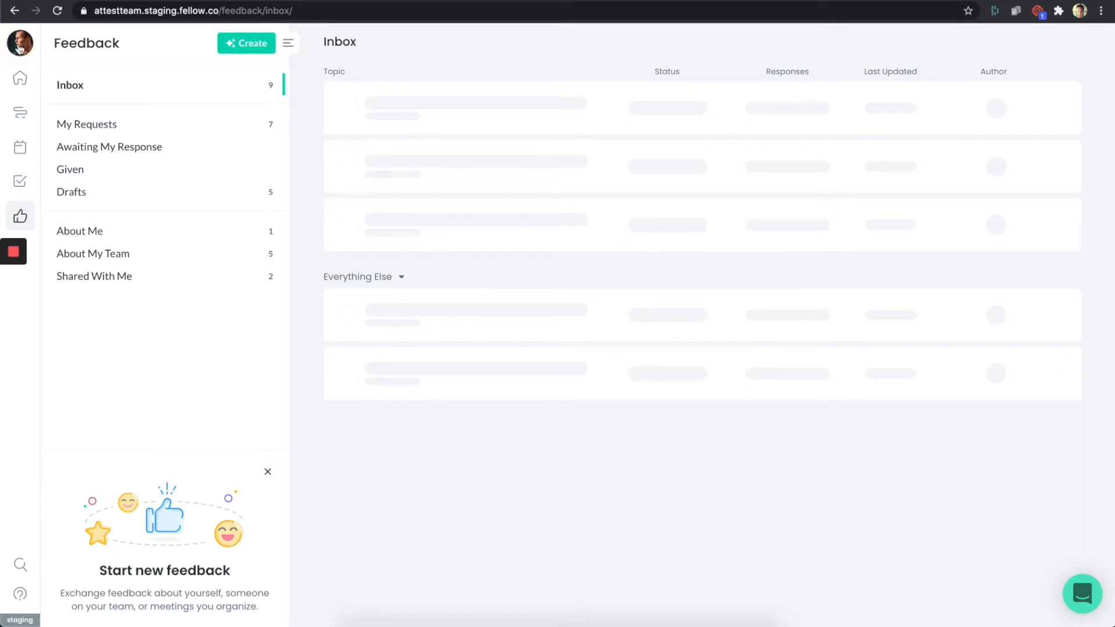
click(20, 49)
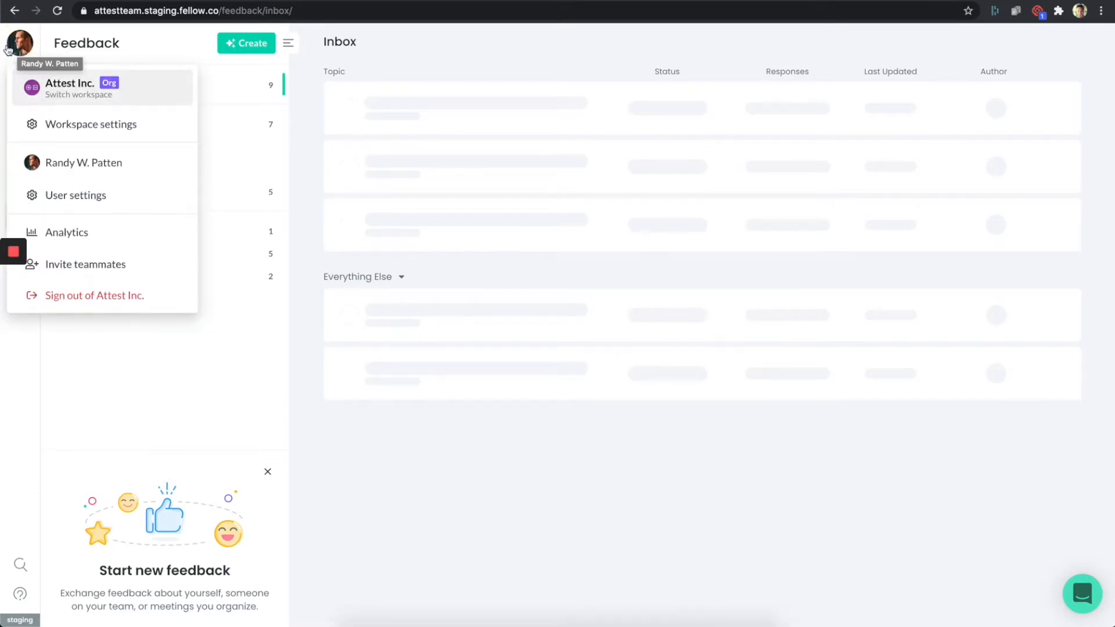
click(74, 134)
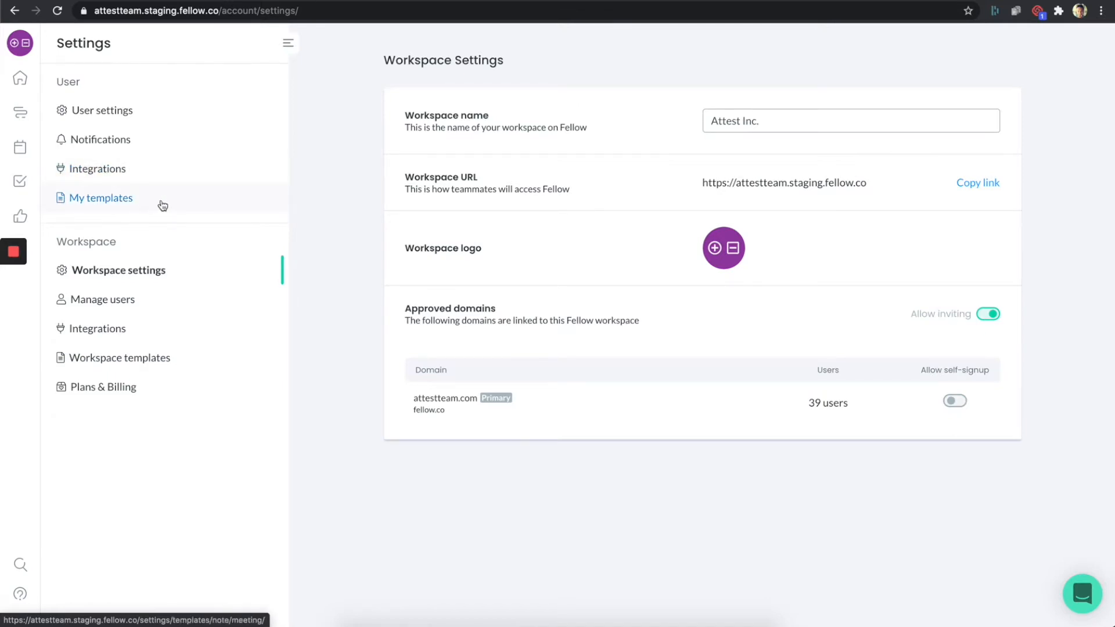
click(116, 367)
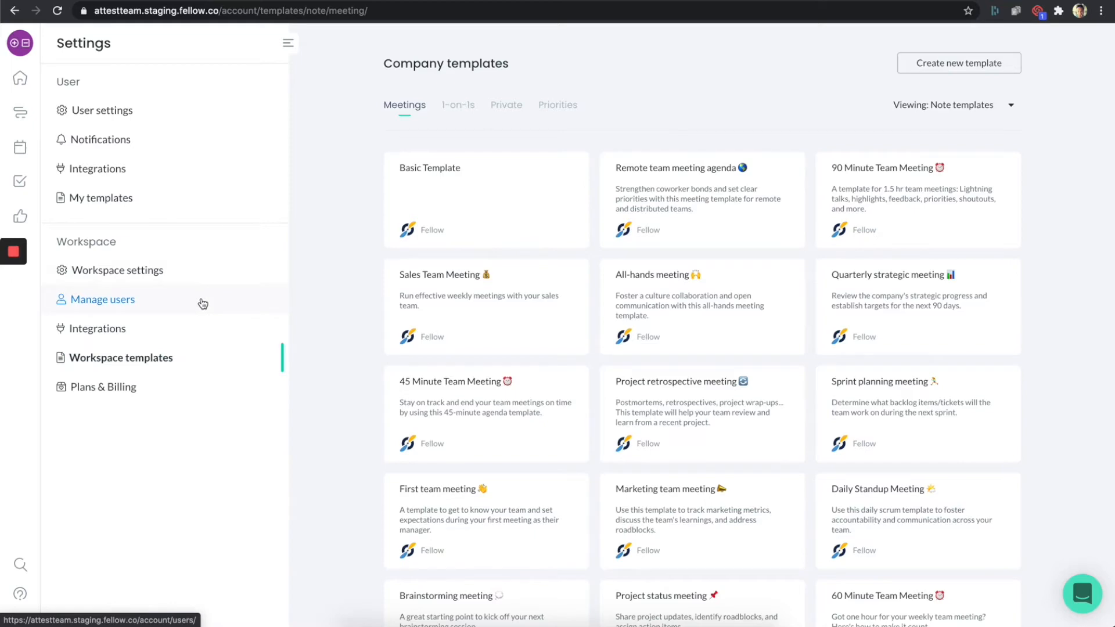
scroll(582, 265, down, 3)
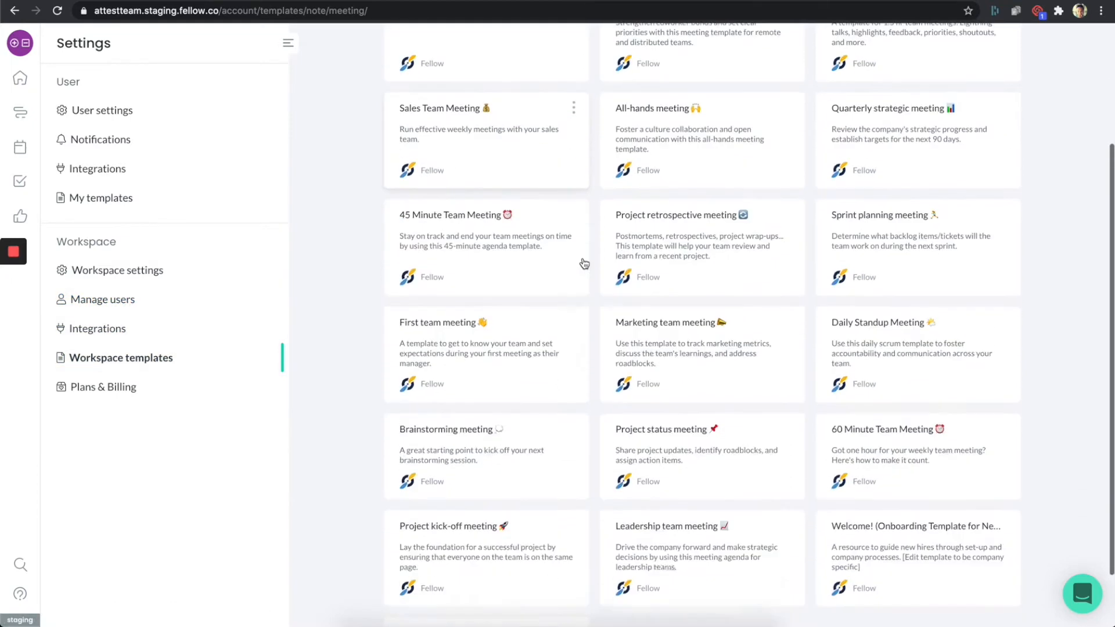
scroll(582, 265, down, 1)
scroll(583, 266, up, 4)
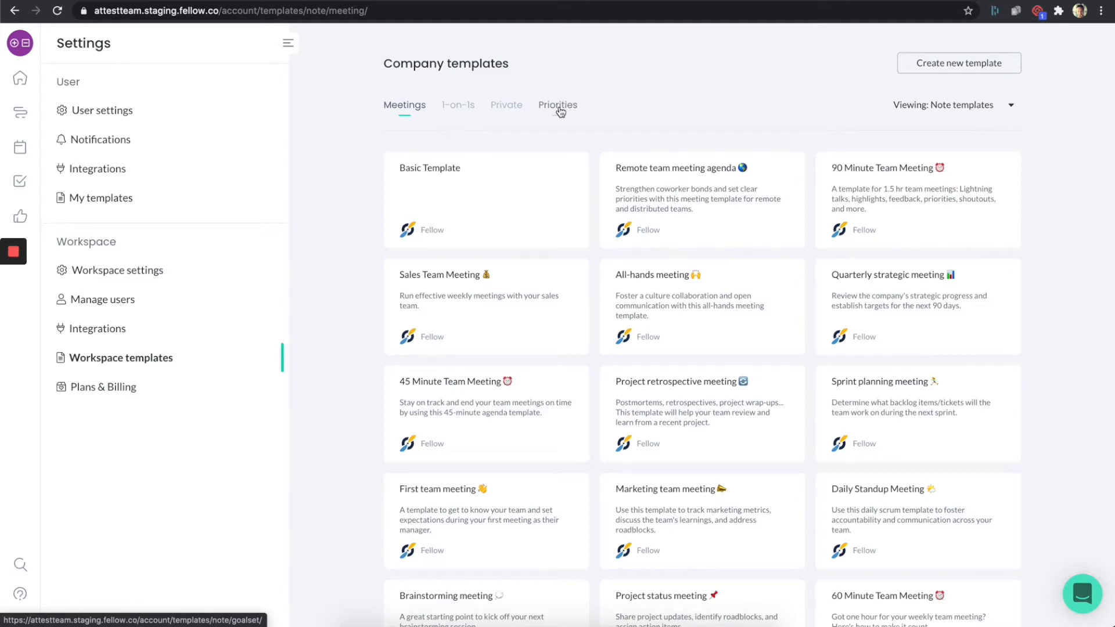
Show the feedback templates and look through the Someone, Something else, Meeting and Give feedback categories.
click(939, 107)
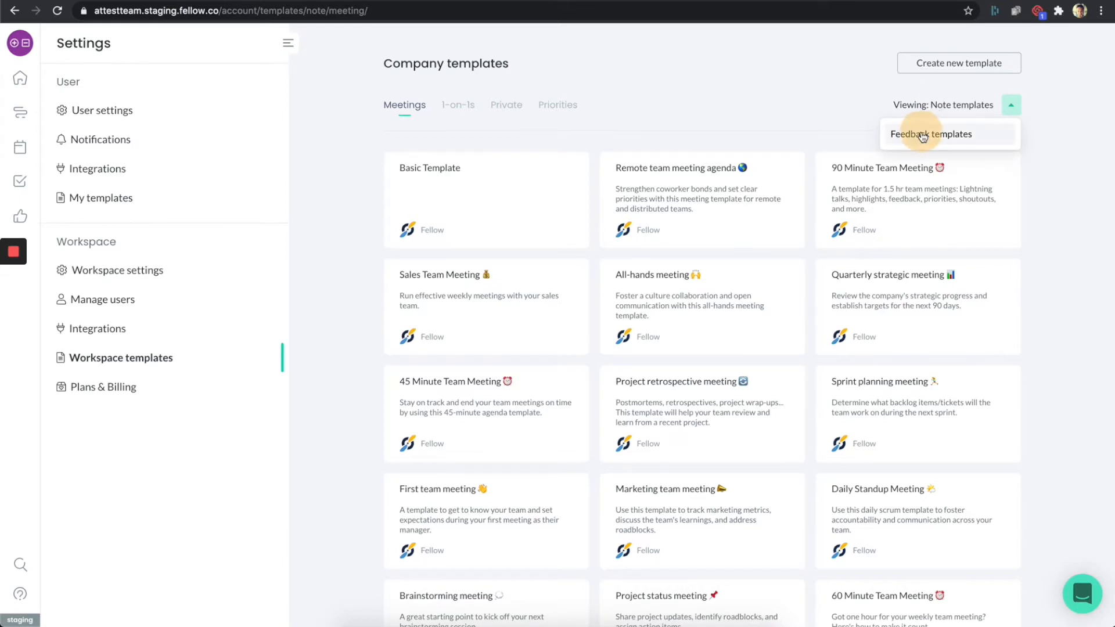
click(923, 136)
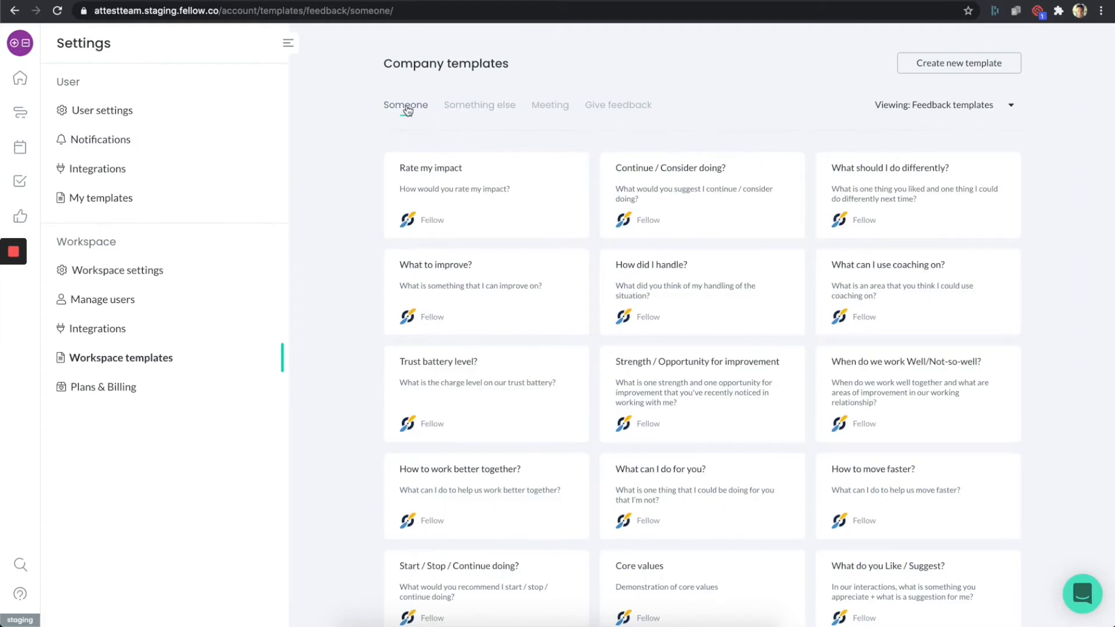
click(464, 109)
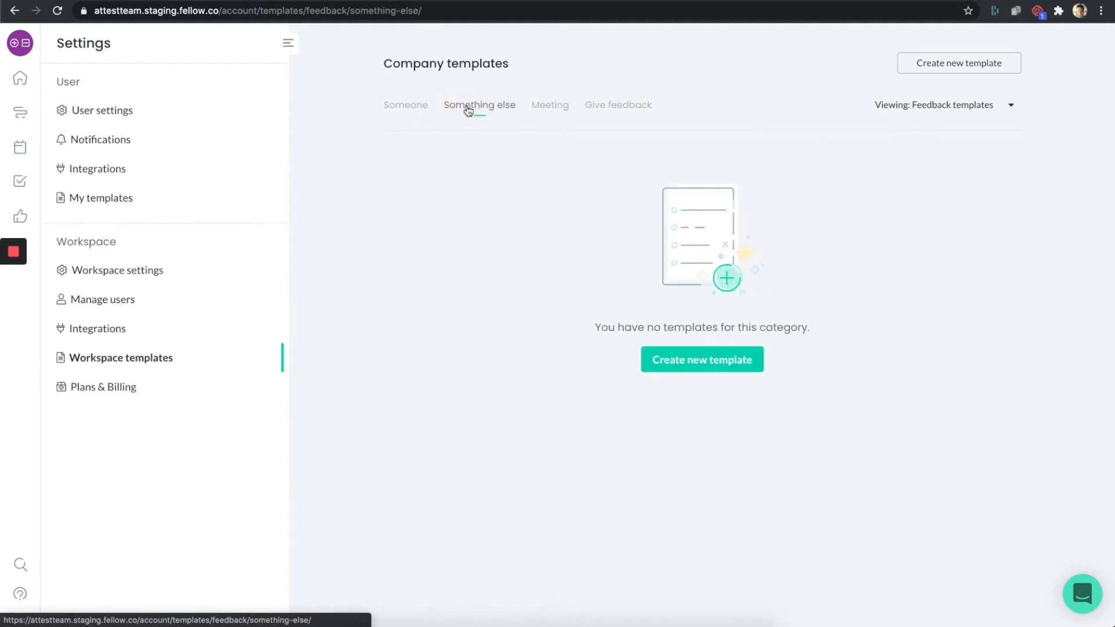
click(542, 109)
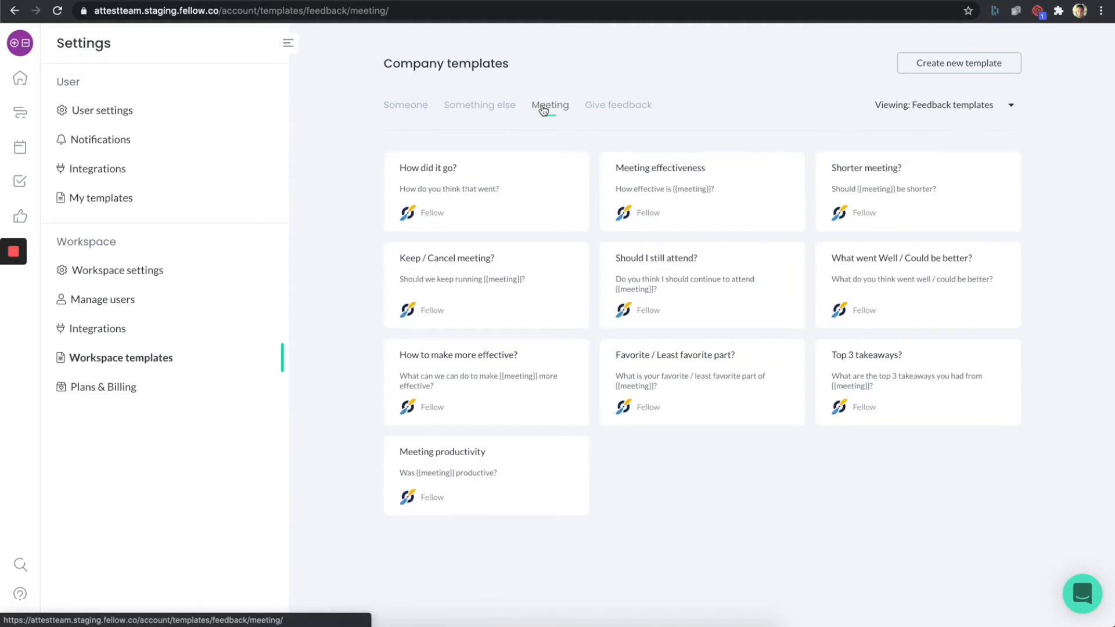
click(607, 107)
click(414, 110)
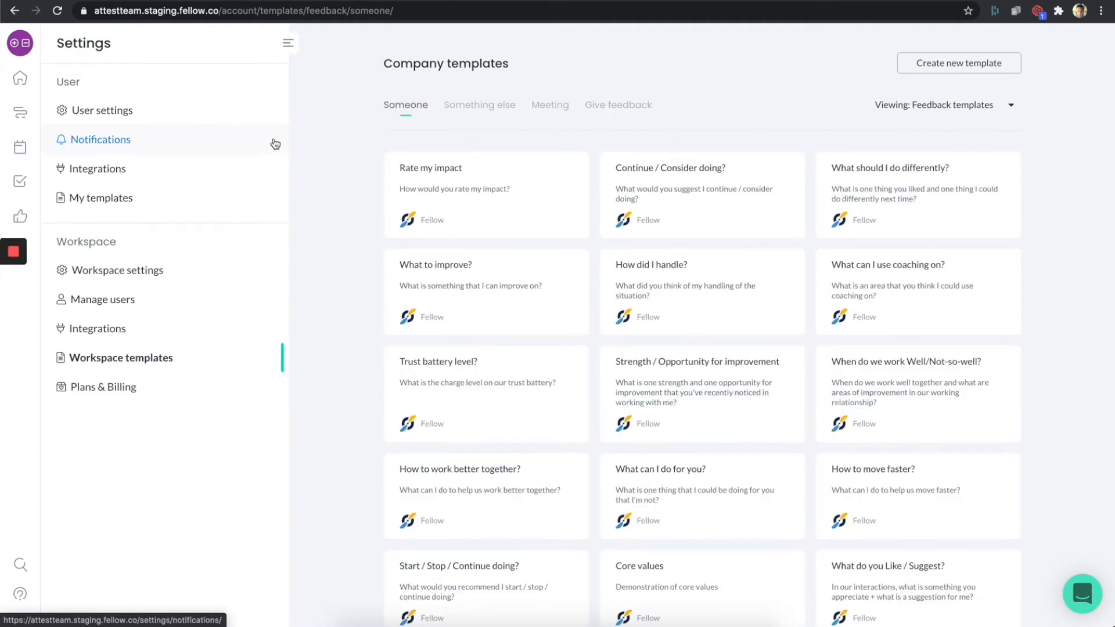
Return to the note templates and create a new template with the description "SPECIAL Company 1on1 Template".
click(922, 106)
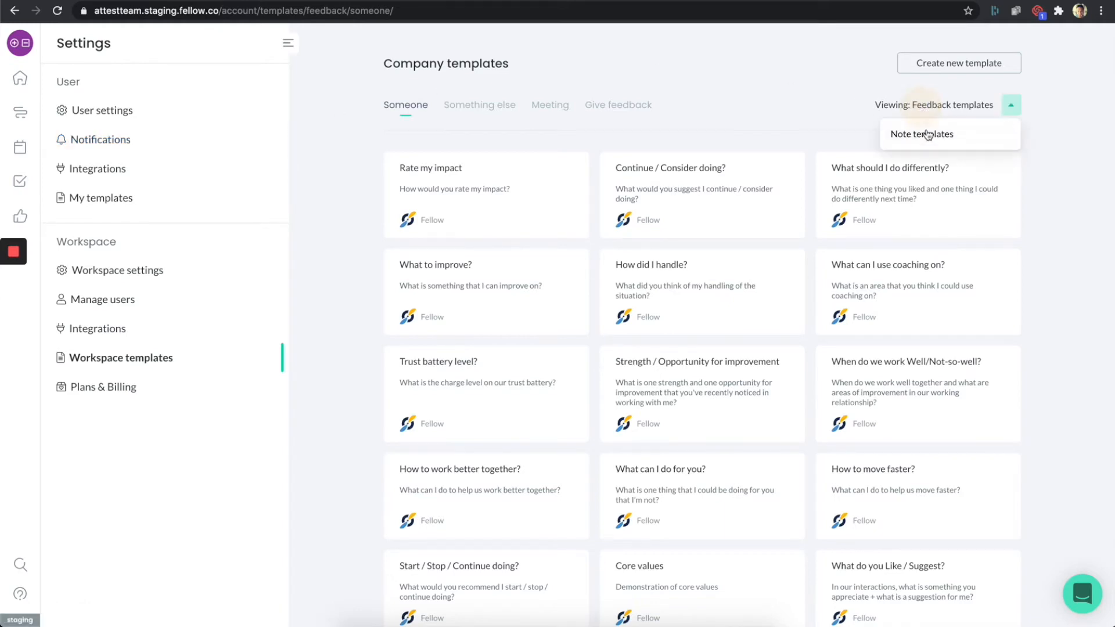
click(928, 135)
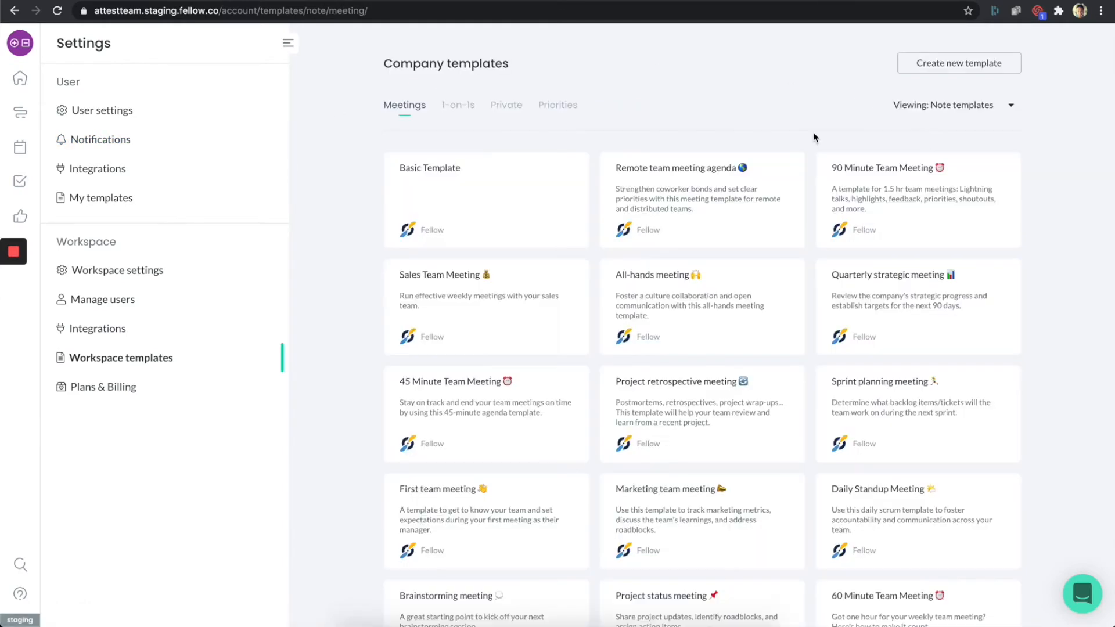
click(929, 67)
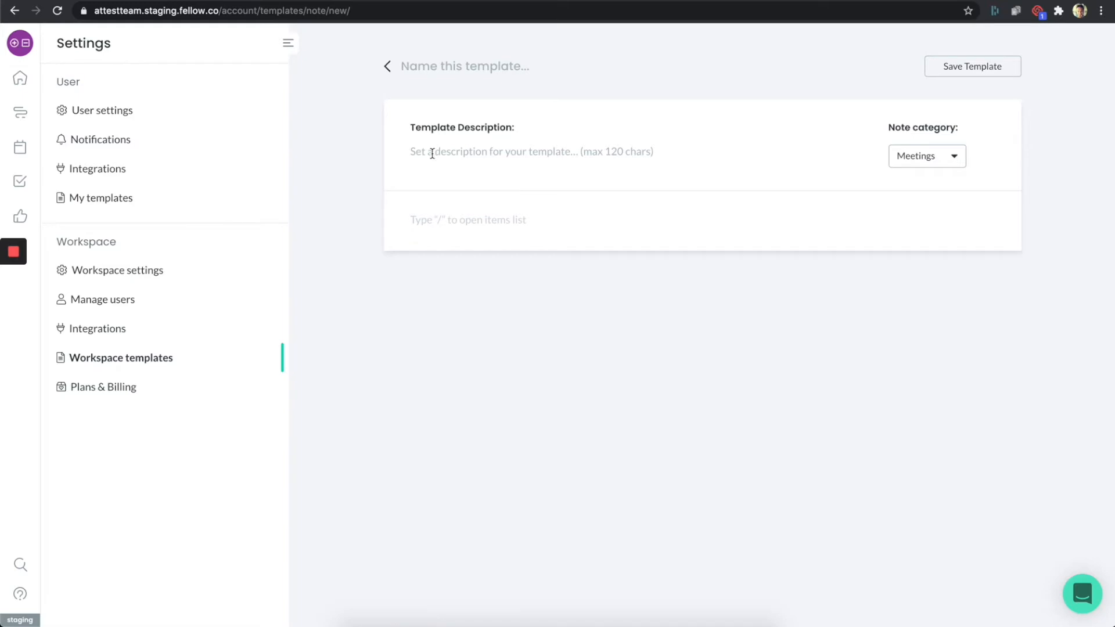
click(432, 153)
text(Company 1on1 Template)
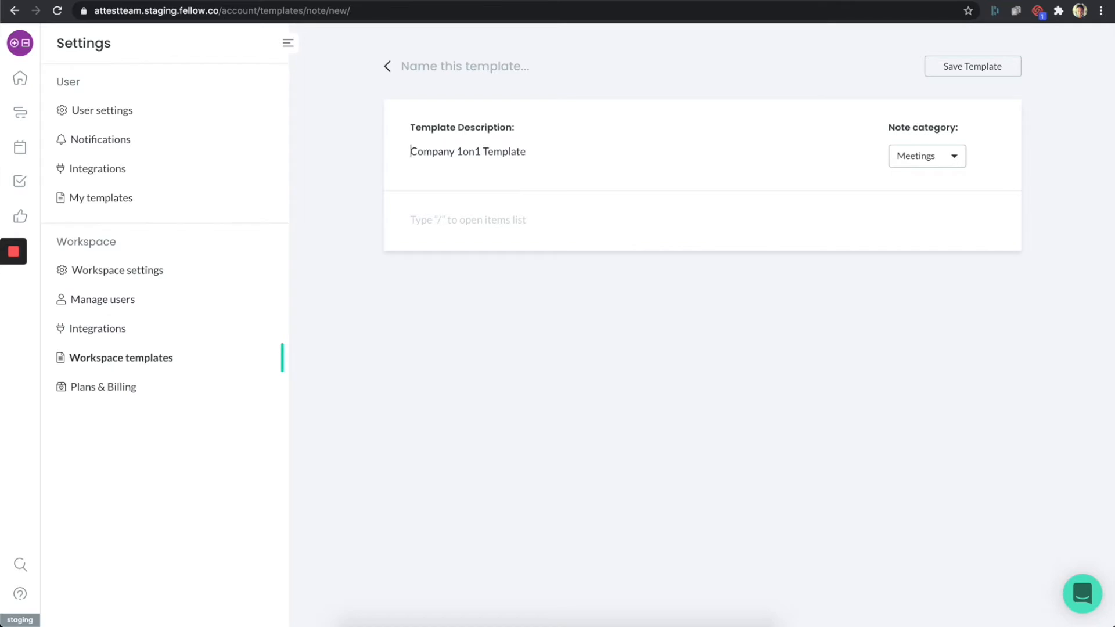
text(SPECIAL)
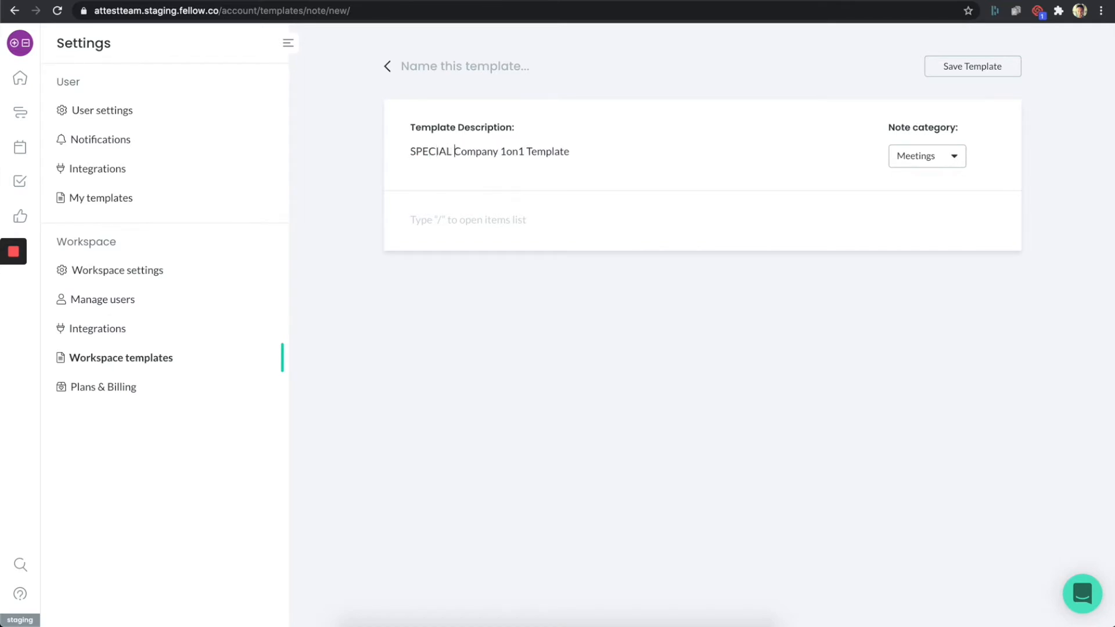
Add the header "What's on your mind?" at the start of the template body.
click(472, 221)
text(/)
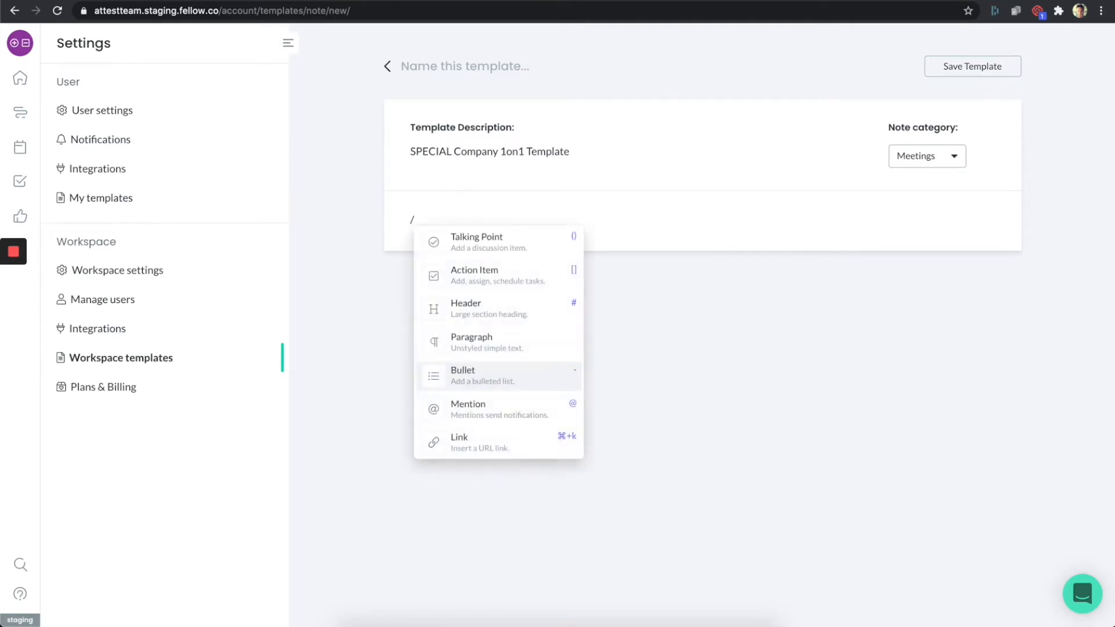
click(479, 303)
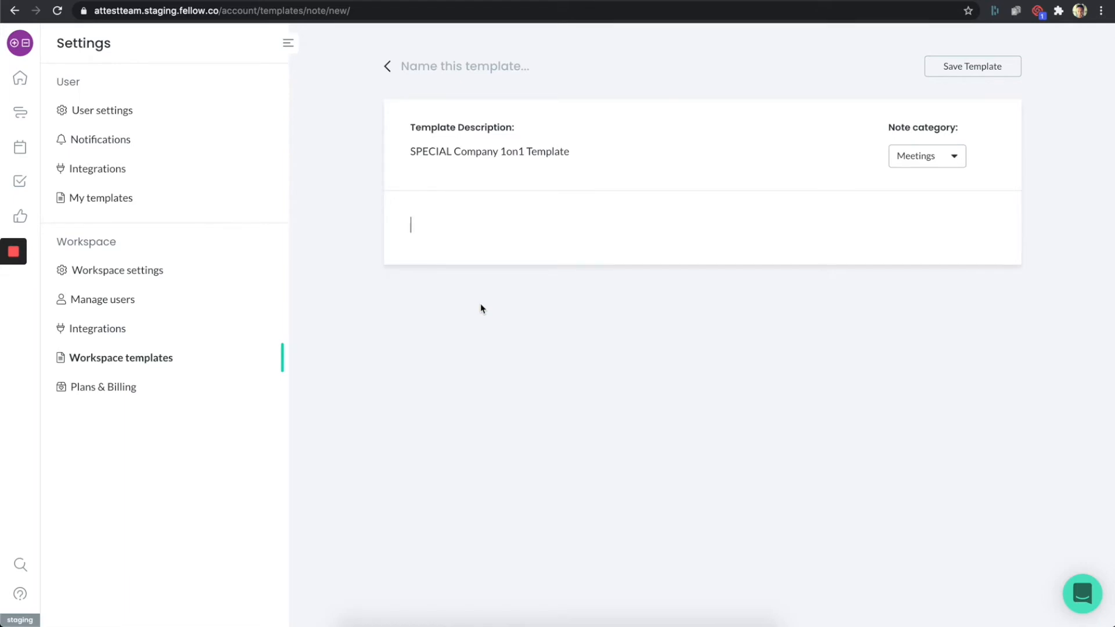
text(What's on your mind?)
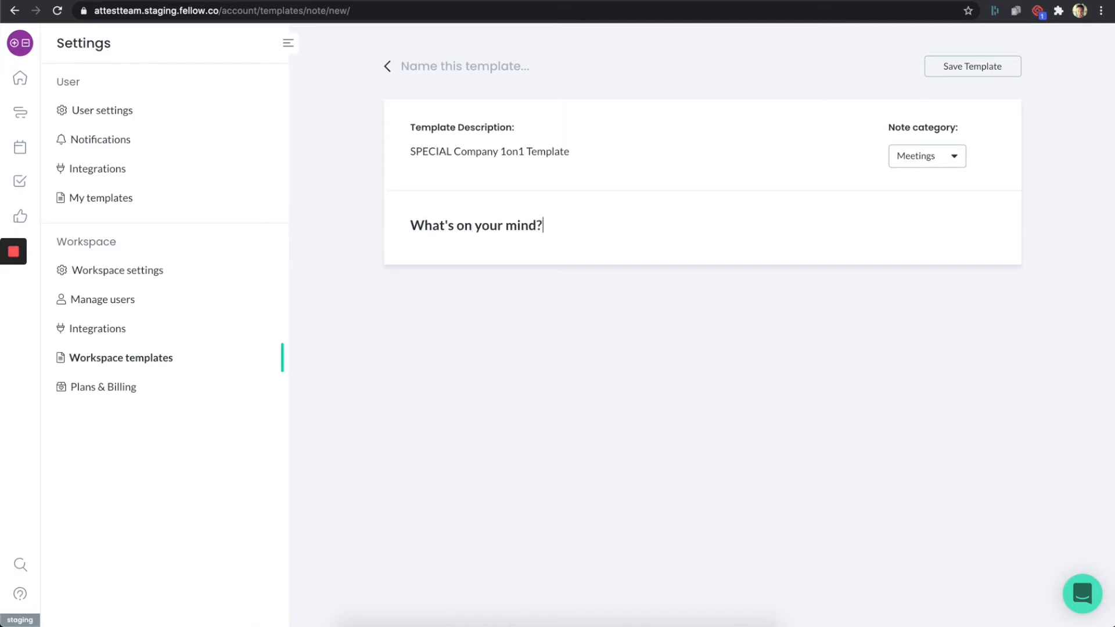
key(Return)
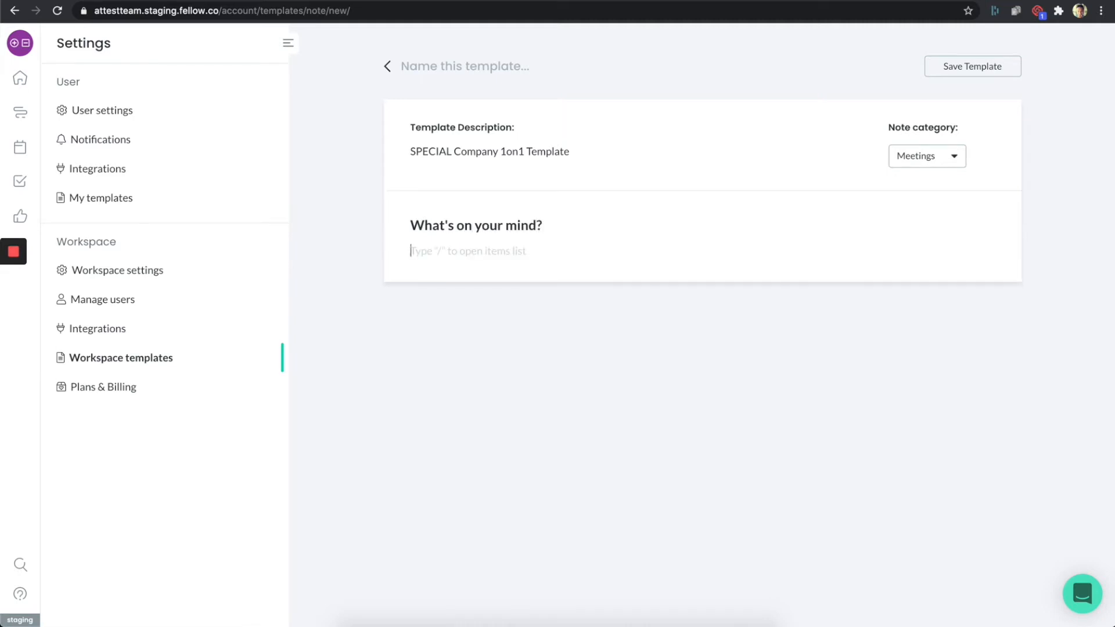
Add a second header, "What are your priorities?", leaving a blank line below the first header.
key(Return)
text(/)
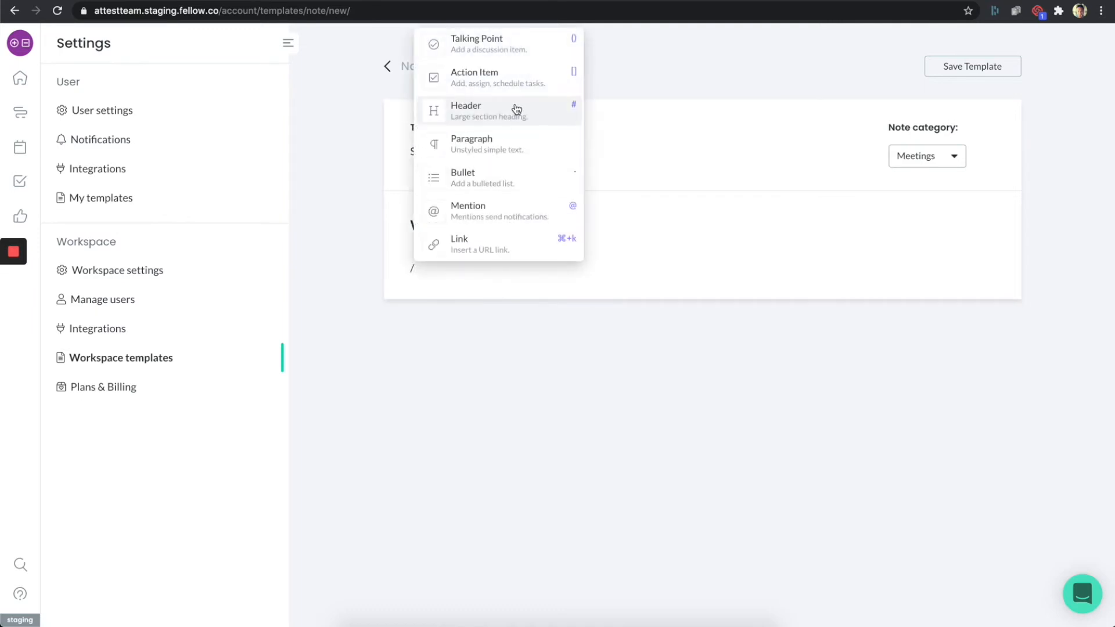
click(517, 109)
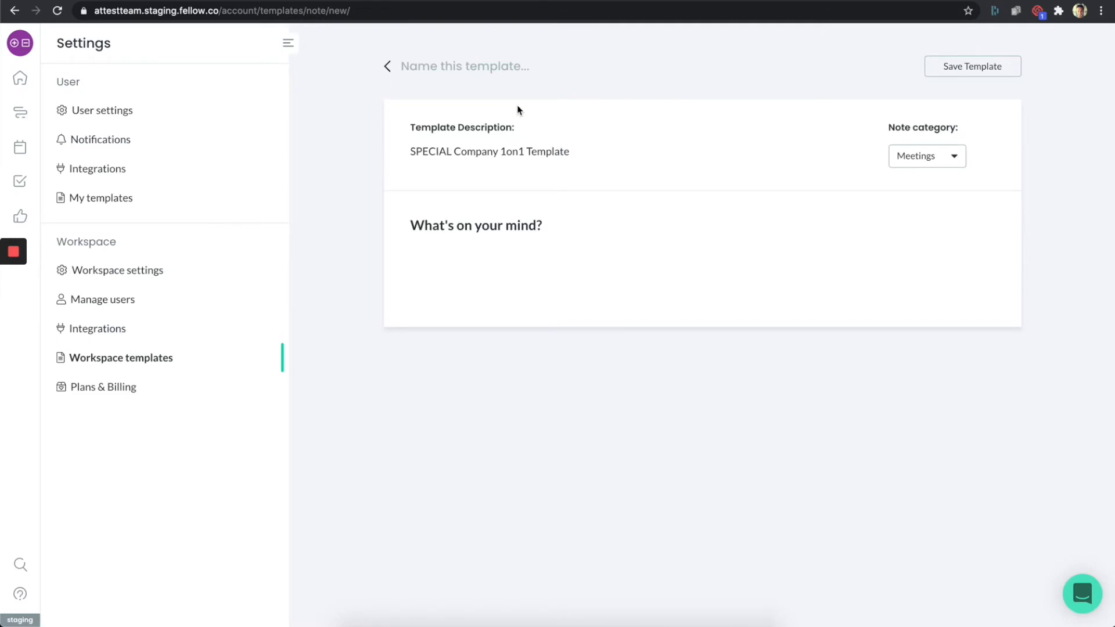
text(What are your priorities?)
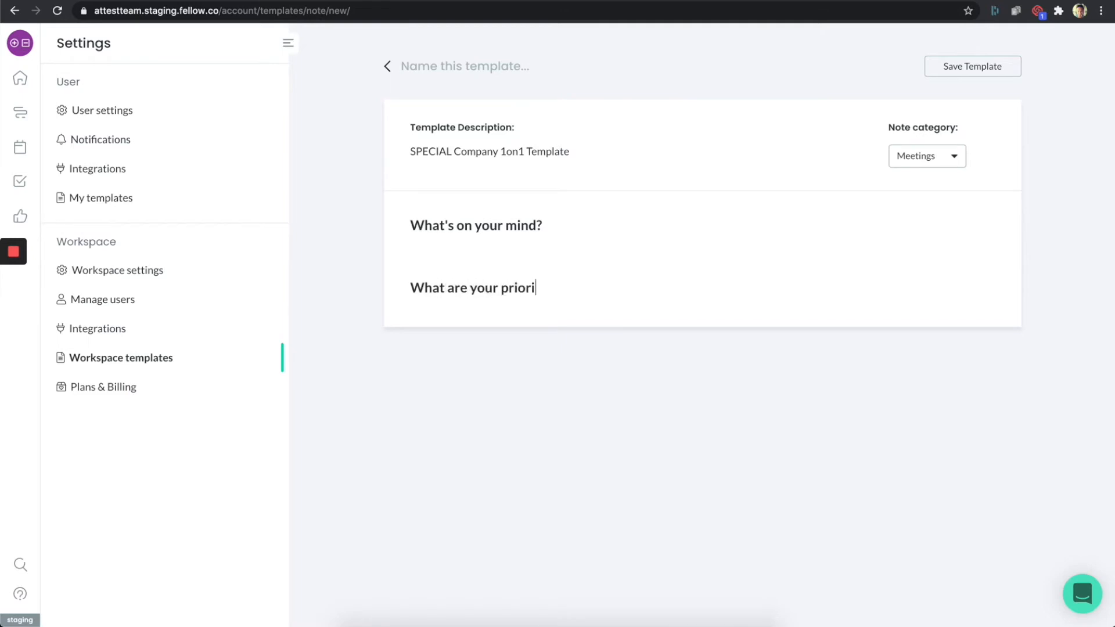
key(Return)
Add a third header, "How can I help", two blank lines below the priorities header.
key(Return)
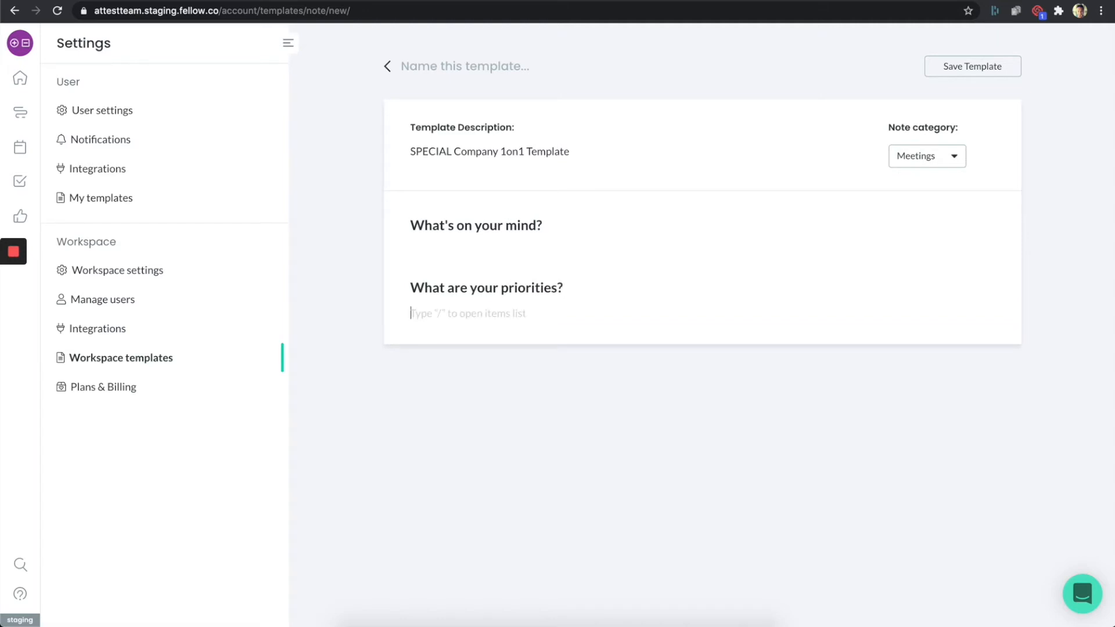
key(Return)
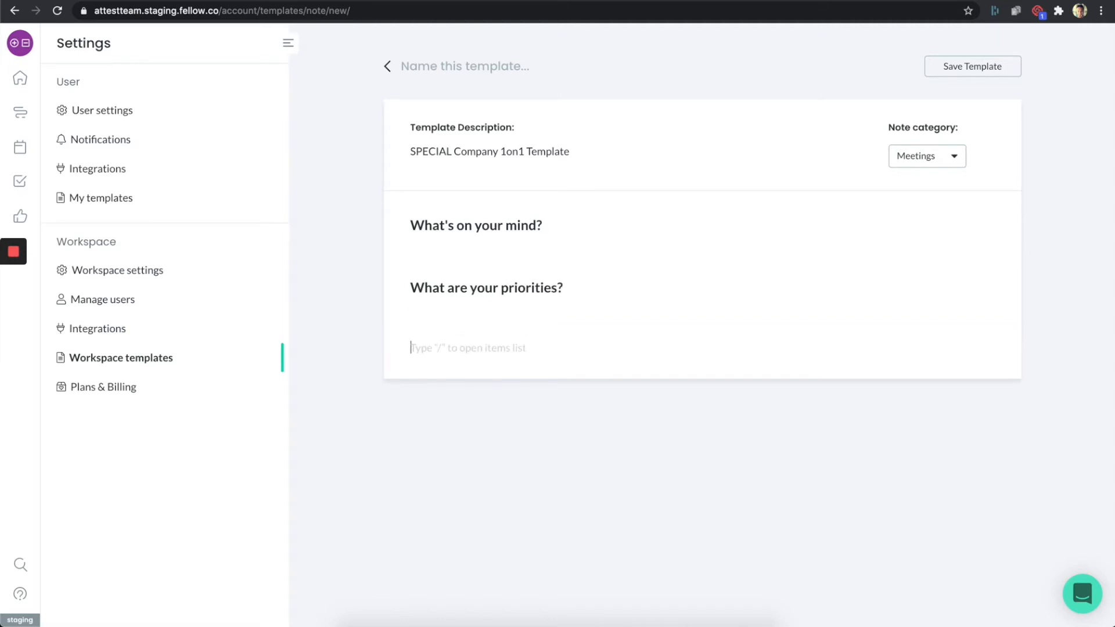
text(/)
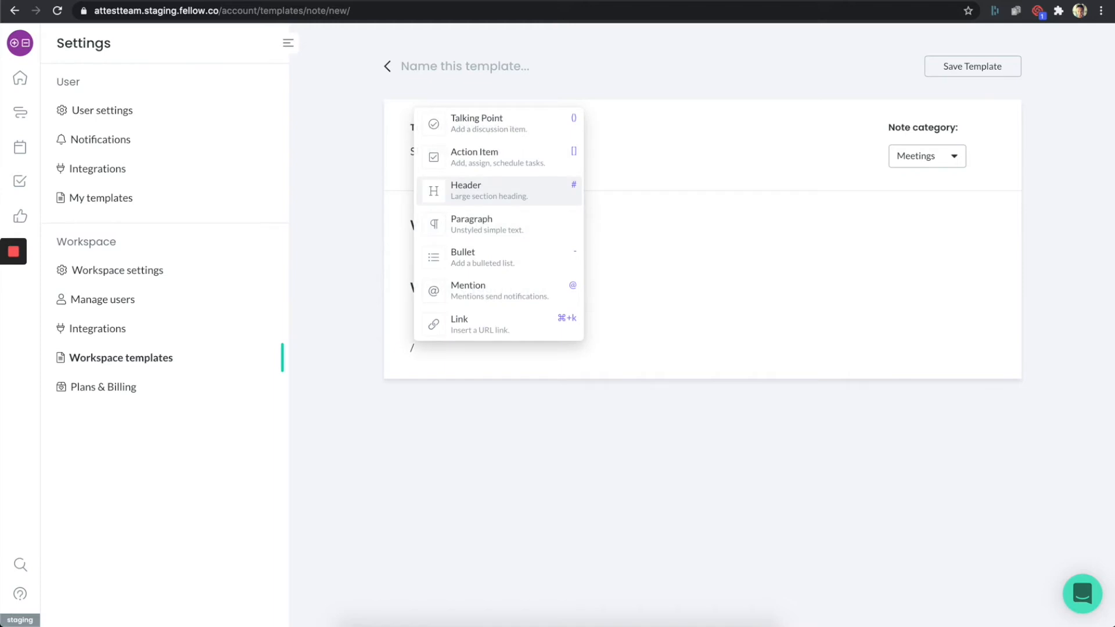
key(Return)
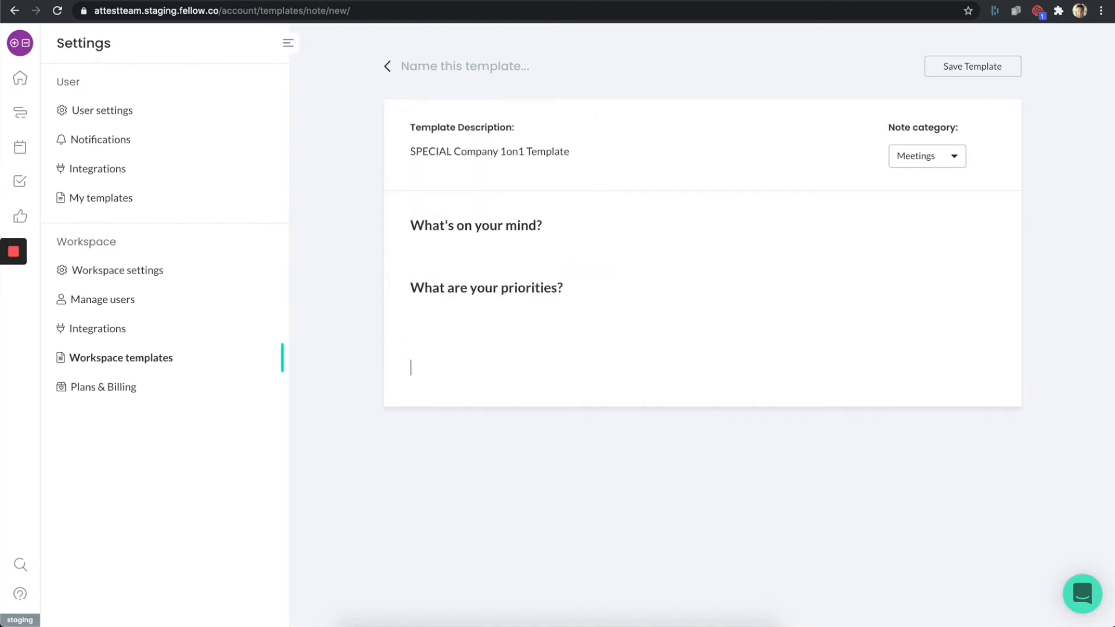
text(How can I help)
Insert an empty talking point under the "What's on your mind?" header.
click(411, 314)
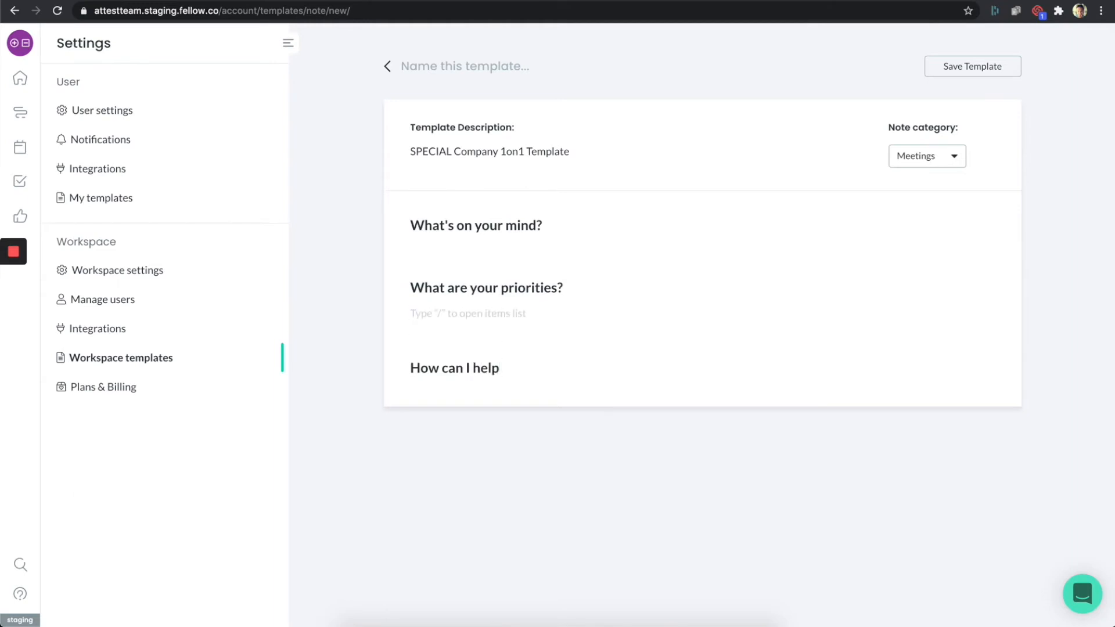
key(Up)
key(Up)
key(Up)
key(Down)
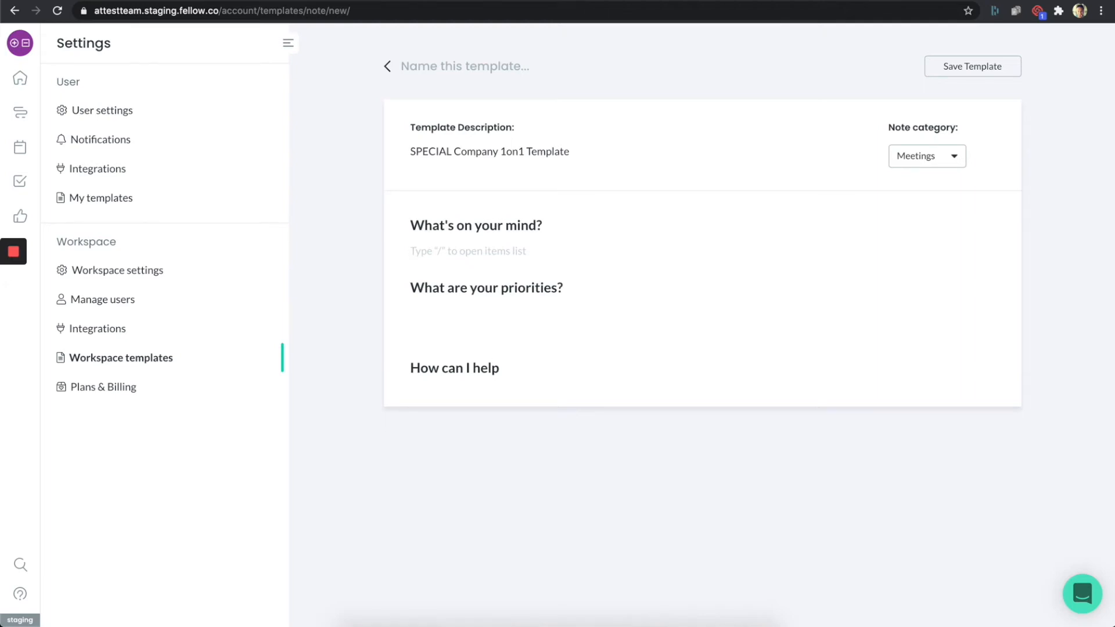
text(/)
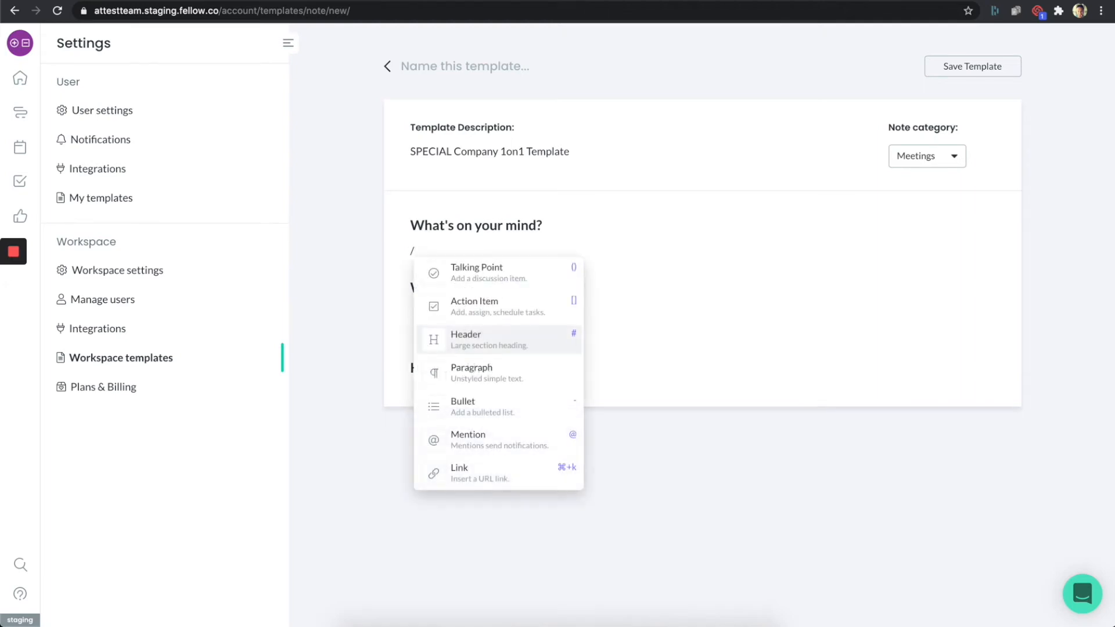
click(517, 274)
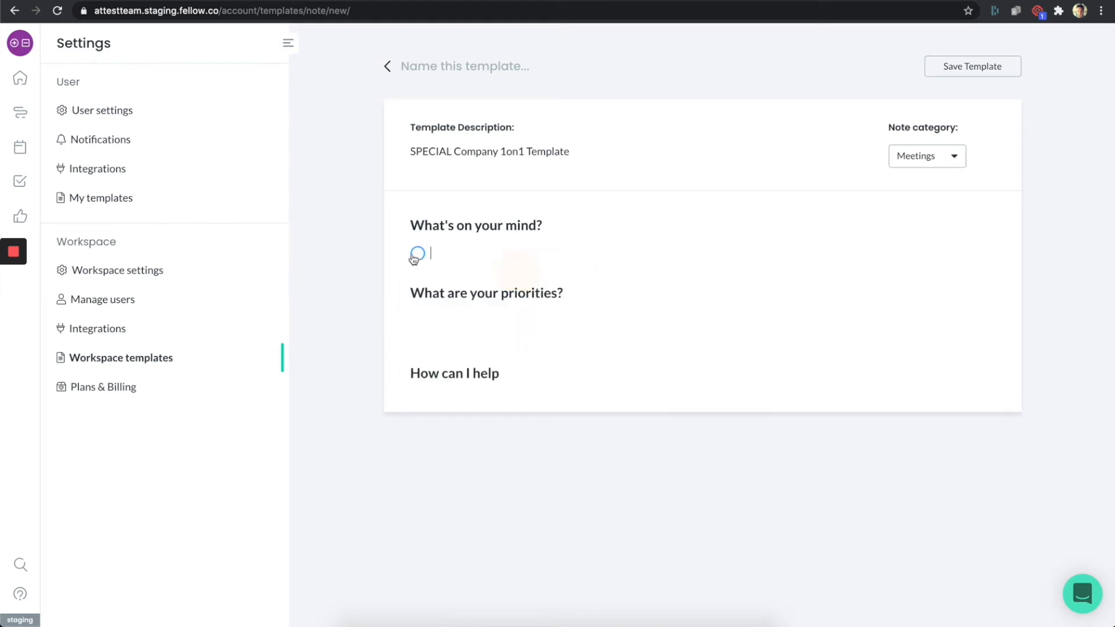
Insert an empty talking point under "What are your priorities?" and remove the extra blank line below it.
click(431, 313)
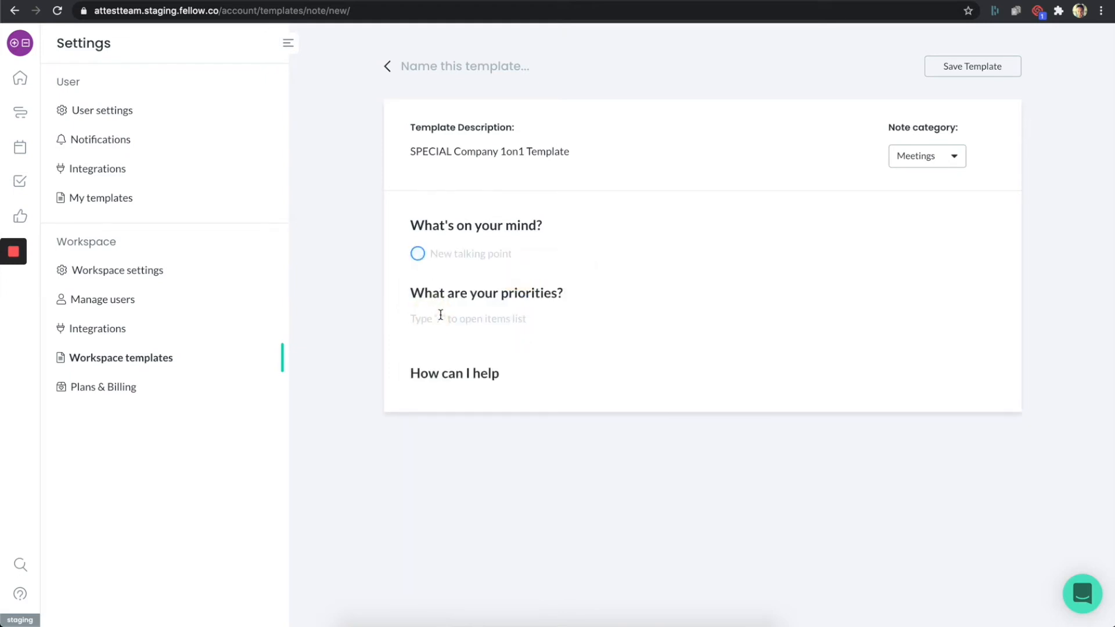
text(())
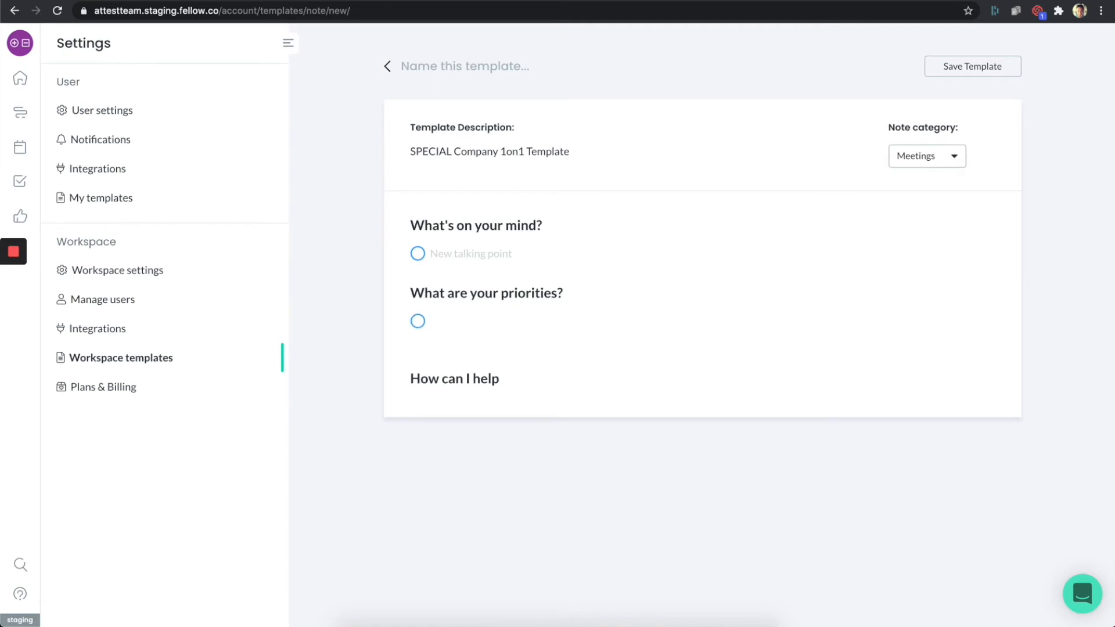
click(429, 344)
key(BackSpace)
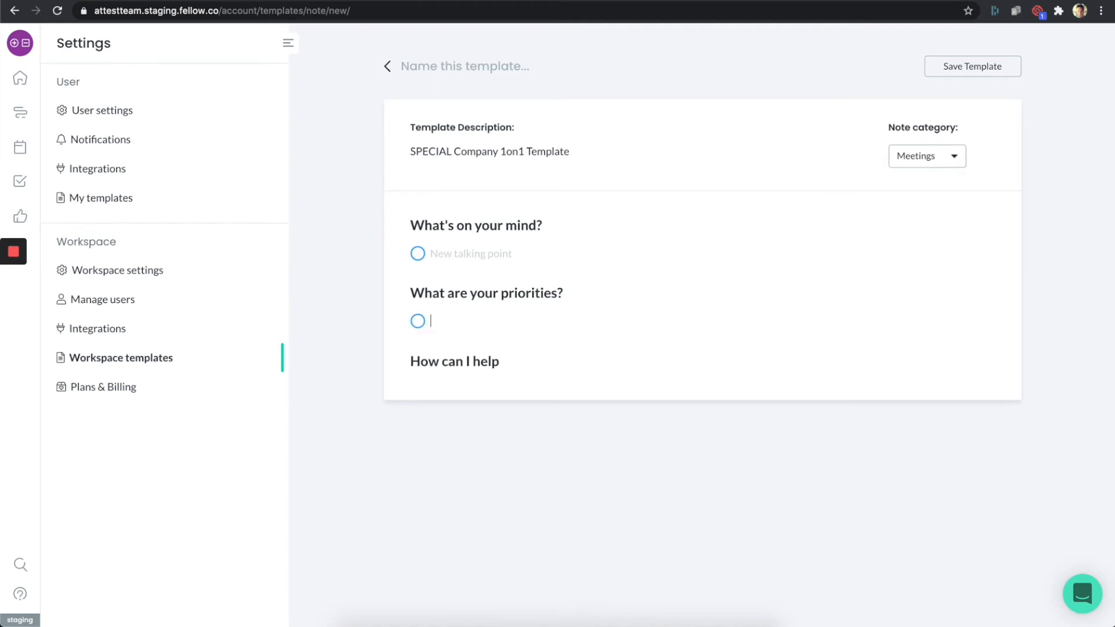
Insert an empty talking point under the "How can I help" header.
click(529, 360)
key(Return)
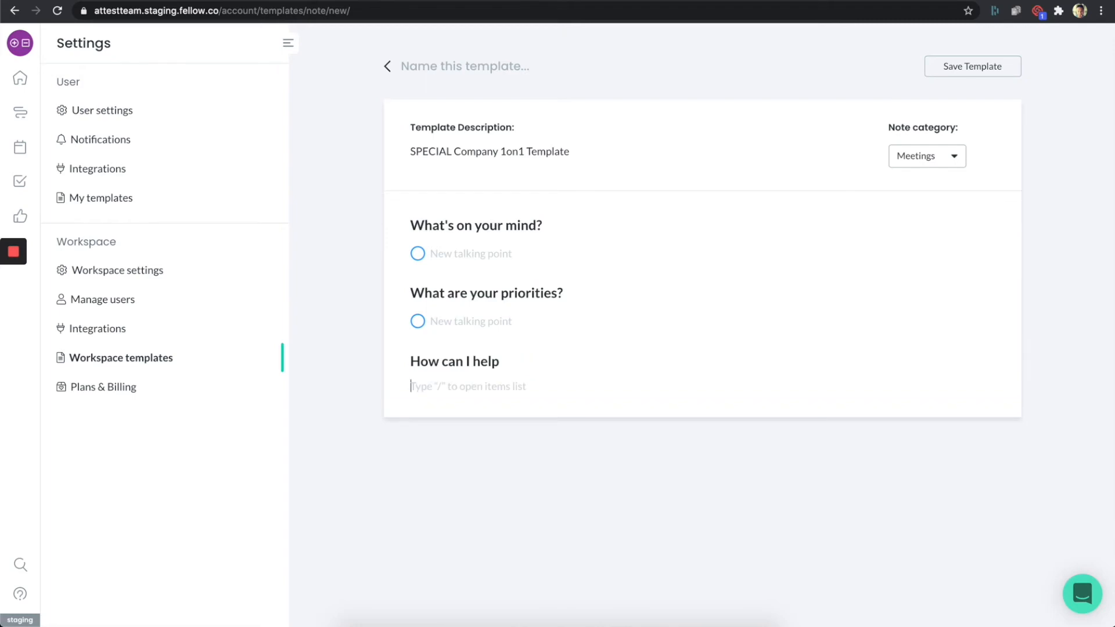
text(())
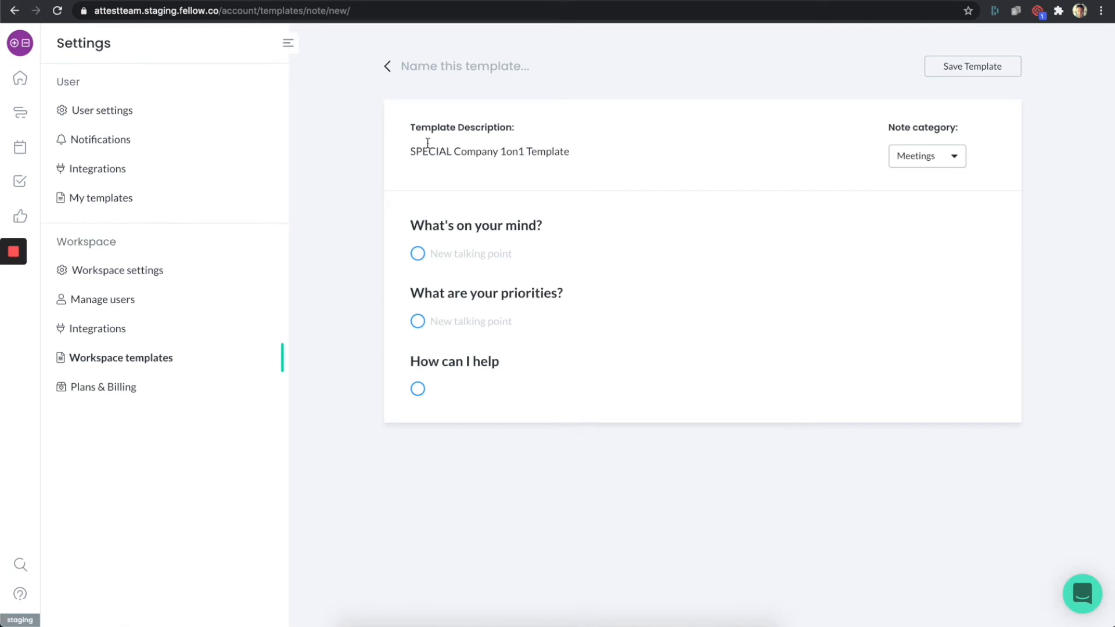
Name the template "SPECIAL TEMPLATE" and set its note category to 1-on-1s.
click(453, 65)
text(SPECIAL TEMPLATE)
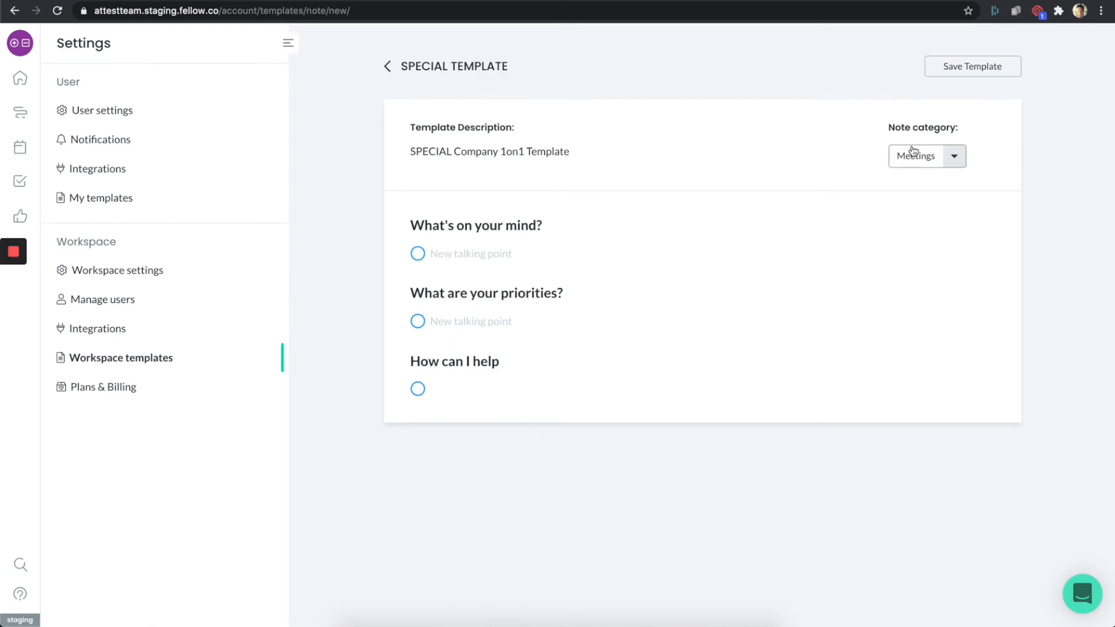
click(952, 158)
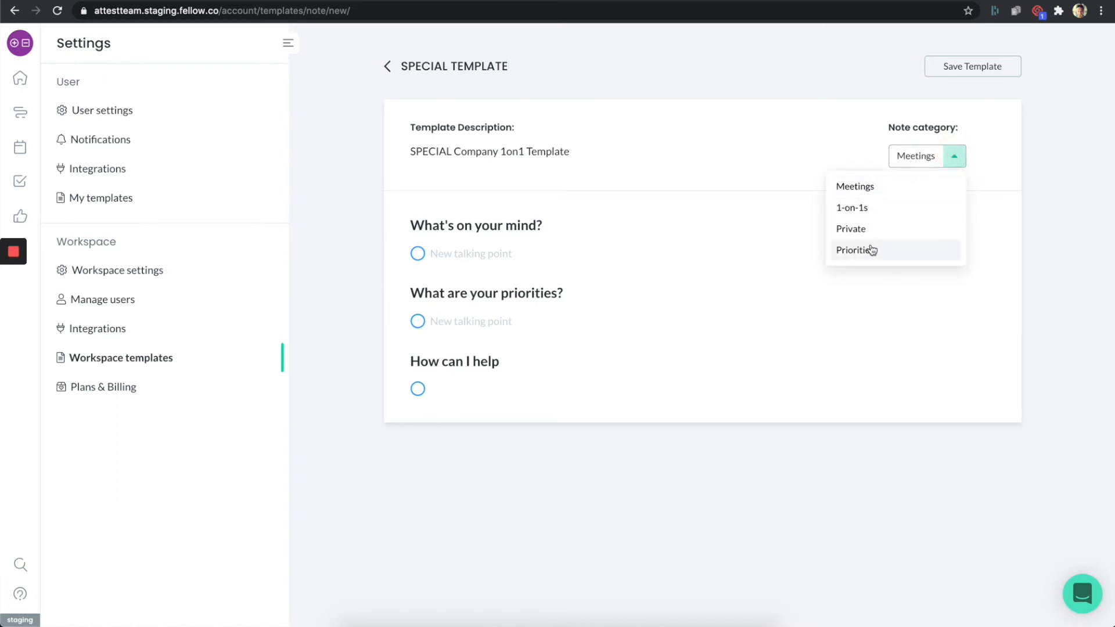
click(853, 209)
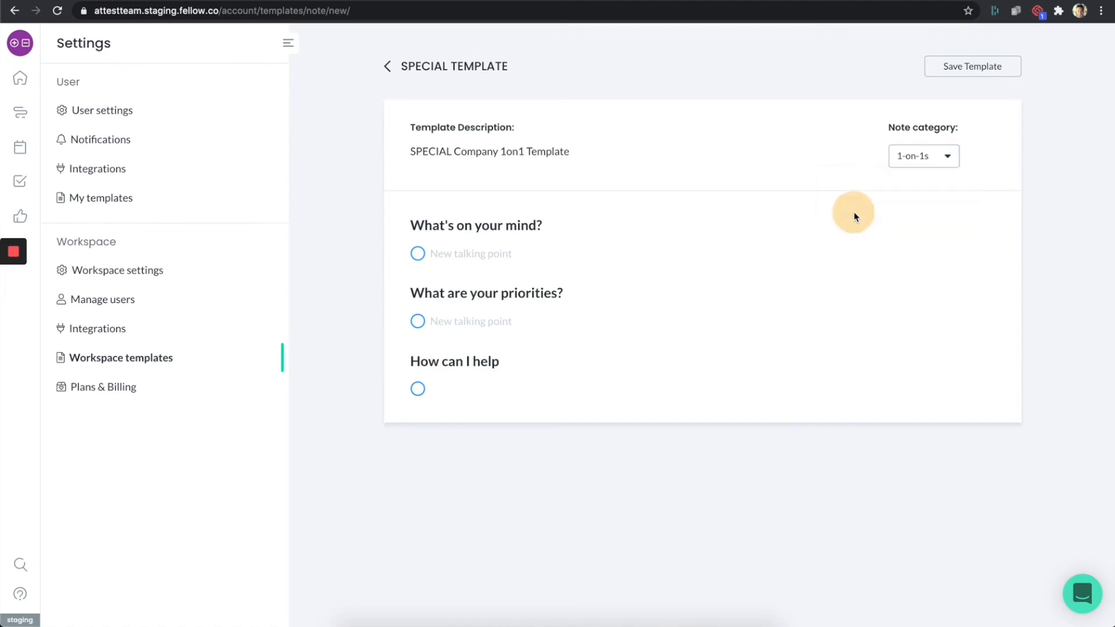
click(951, 154)
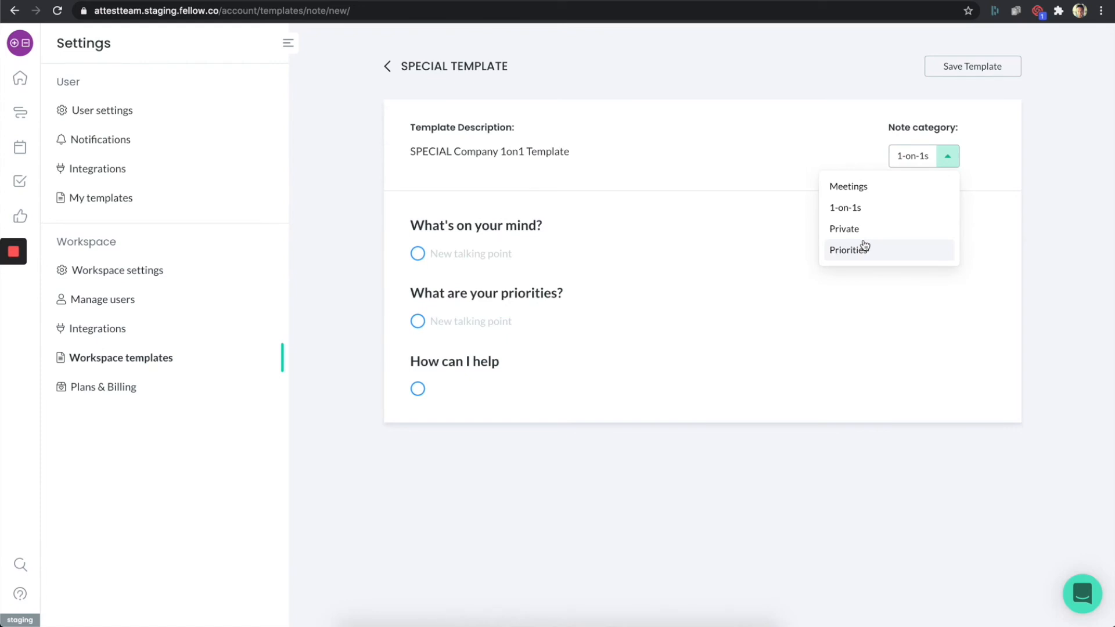
click(831, 148)
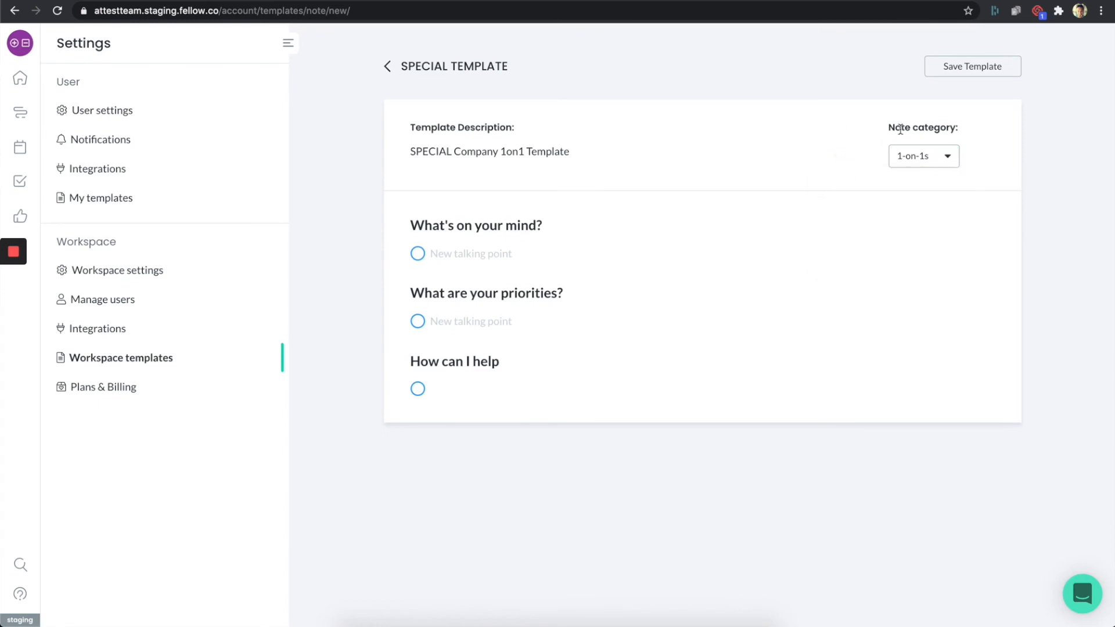
Save the template and display the 1-on-1s category of the company templates.
click(956, 70)
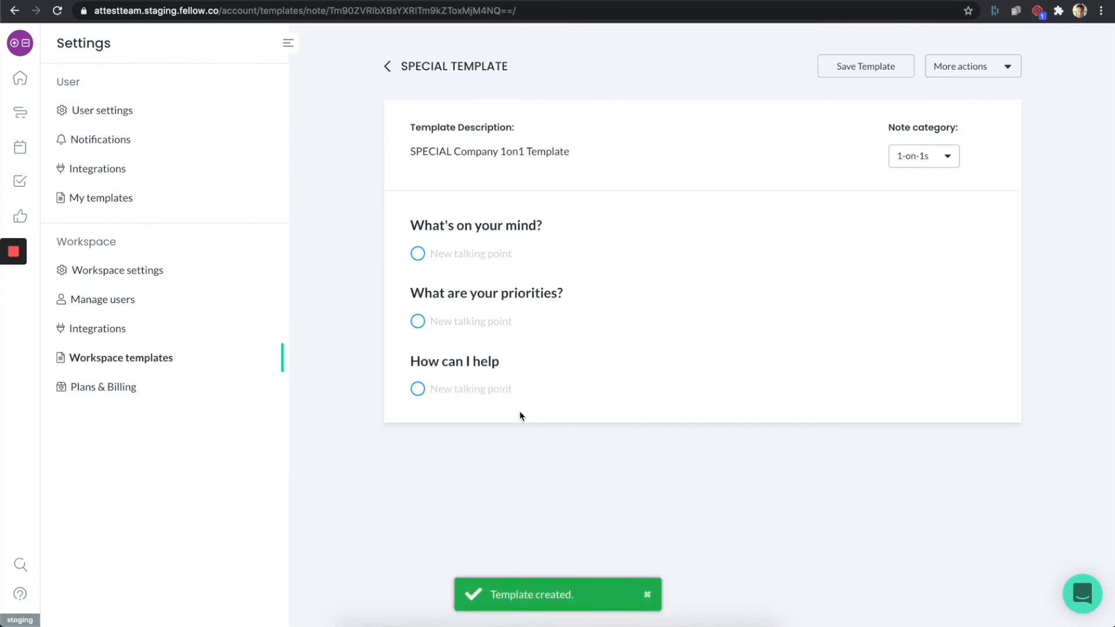
click(394, 72)
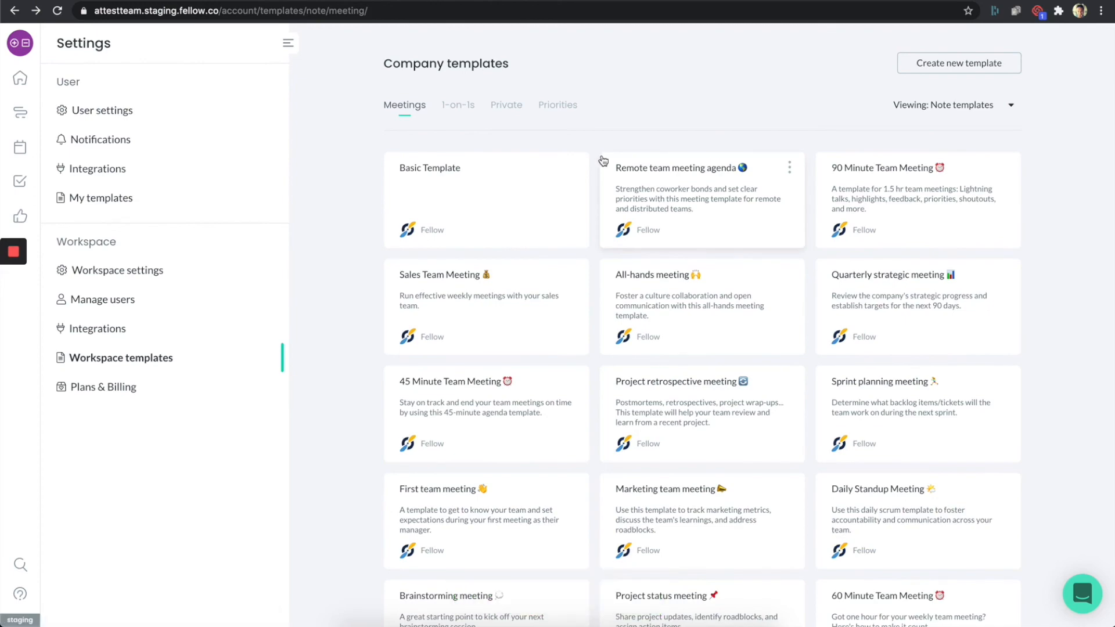
scroll(604, 159, down, 3)
scroll(605, 158, down, 1)
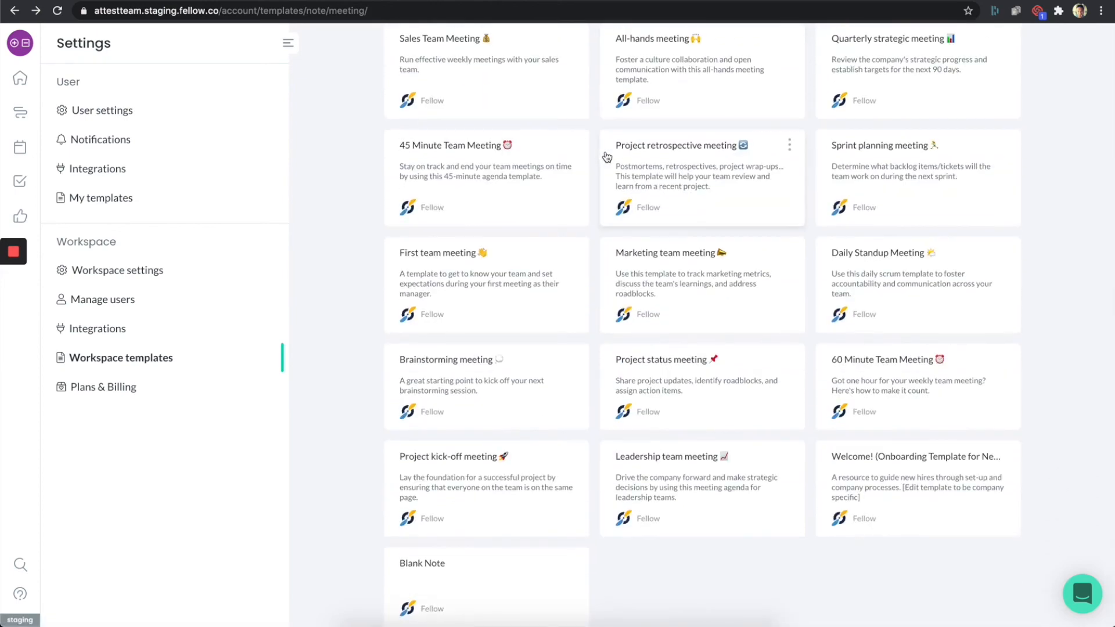
scroll(607, 157, up, 3)
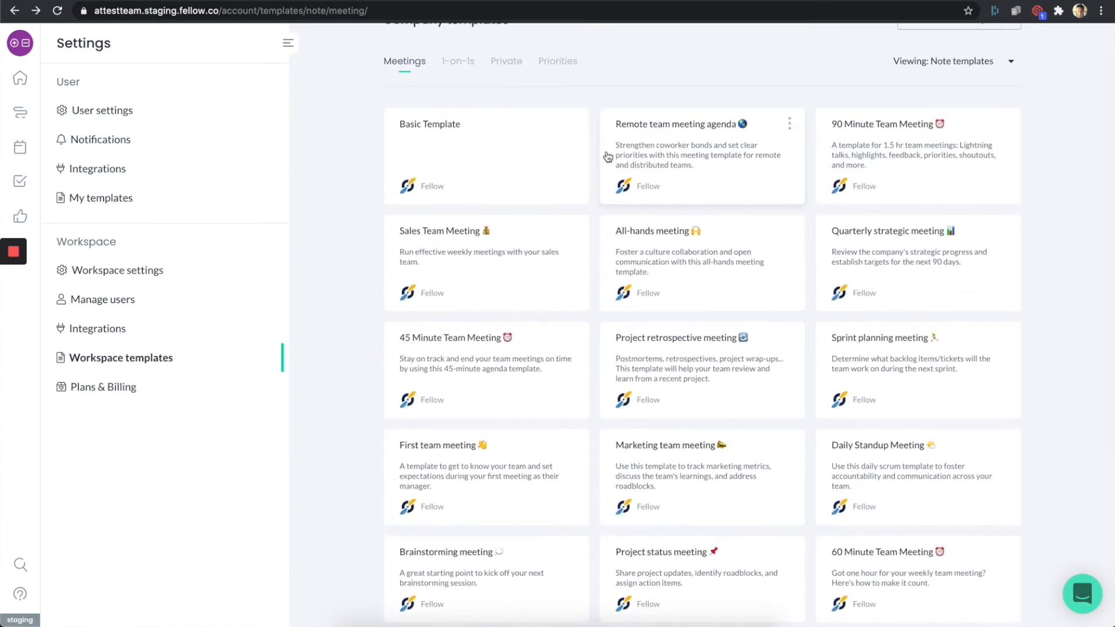
click(458, 64)
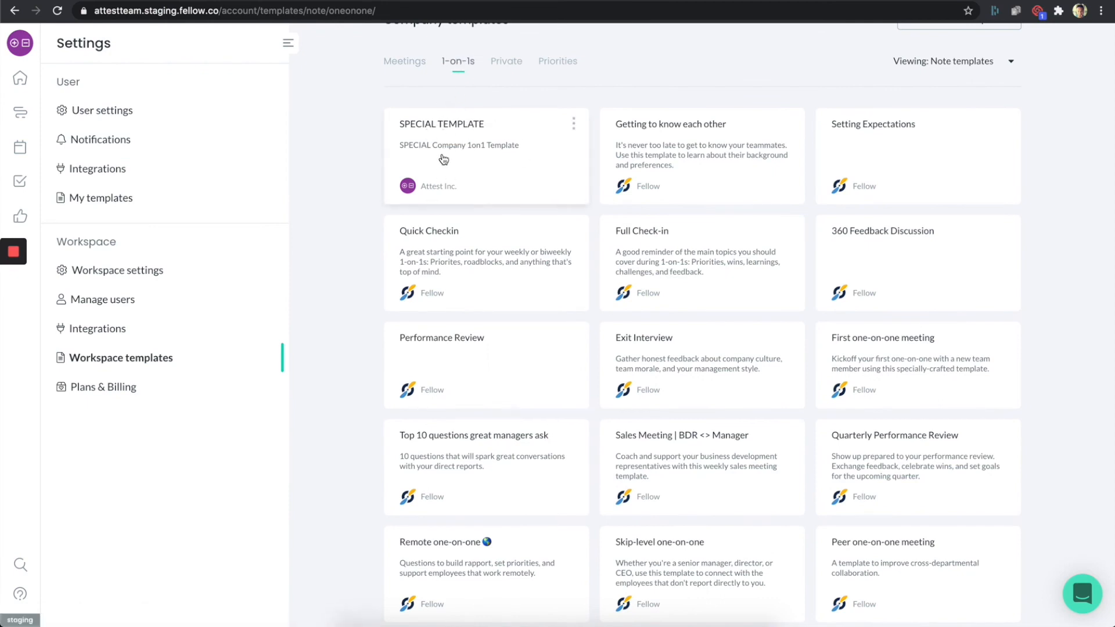
Create a note from SPECIAL TEMPLATE in the 1-on-1 stream of the person marked My Report.
click(21, 116)
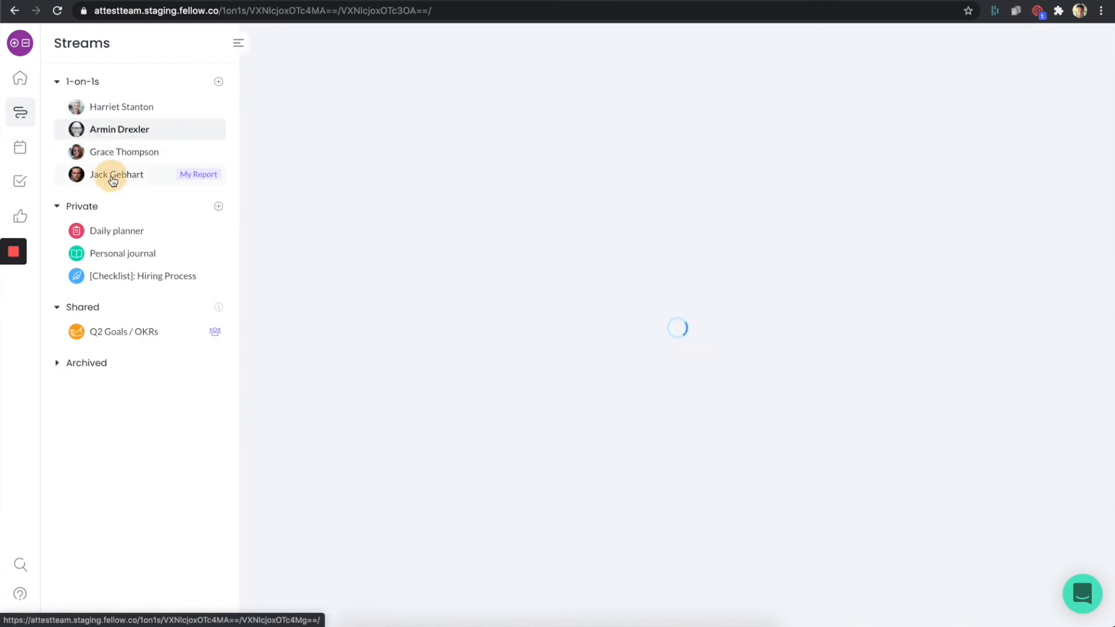
click(90, 181)
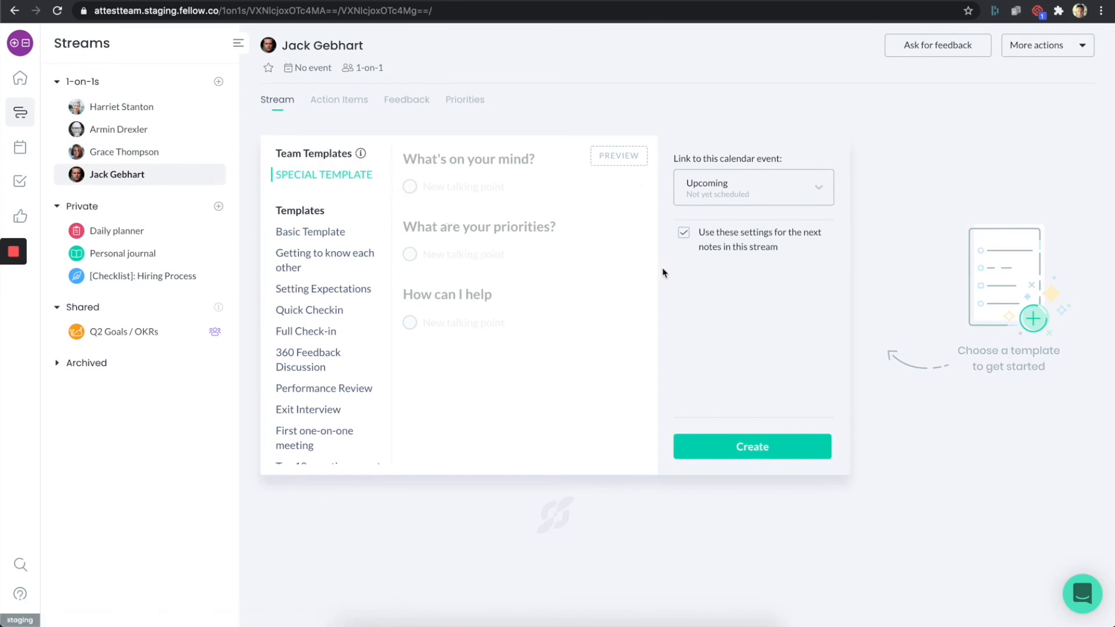
click(791, 453)
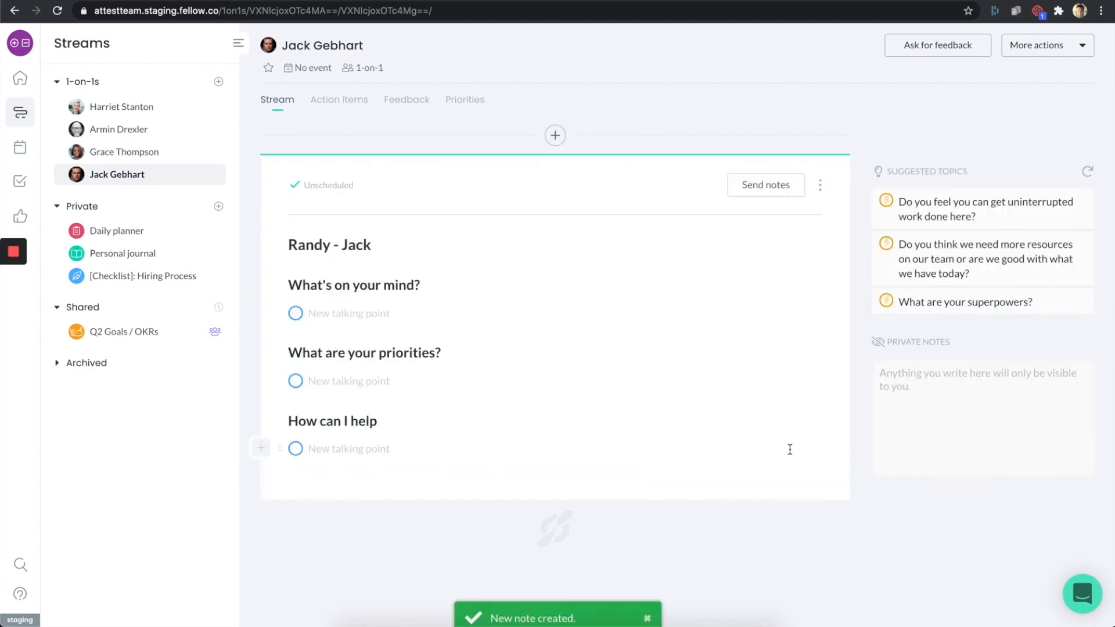